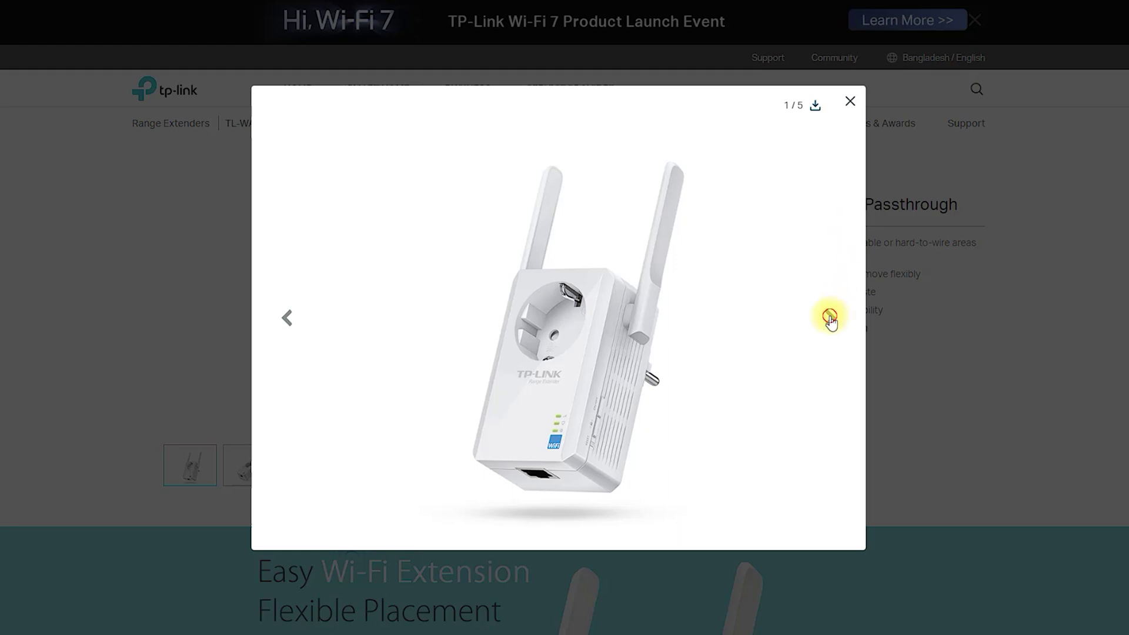
- Step forward through the TL-WA860RE product photos toward the last image, the retail box
left_click(829, 318)
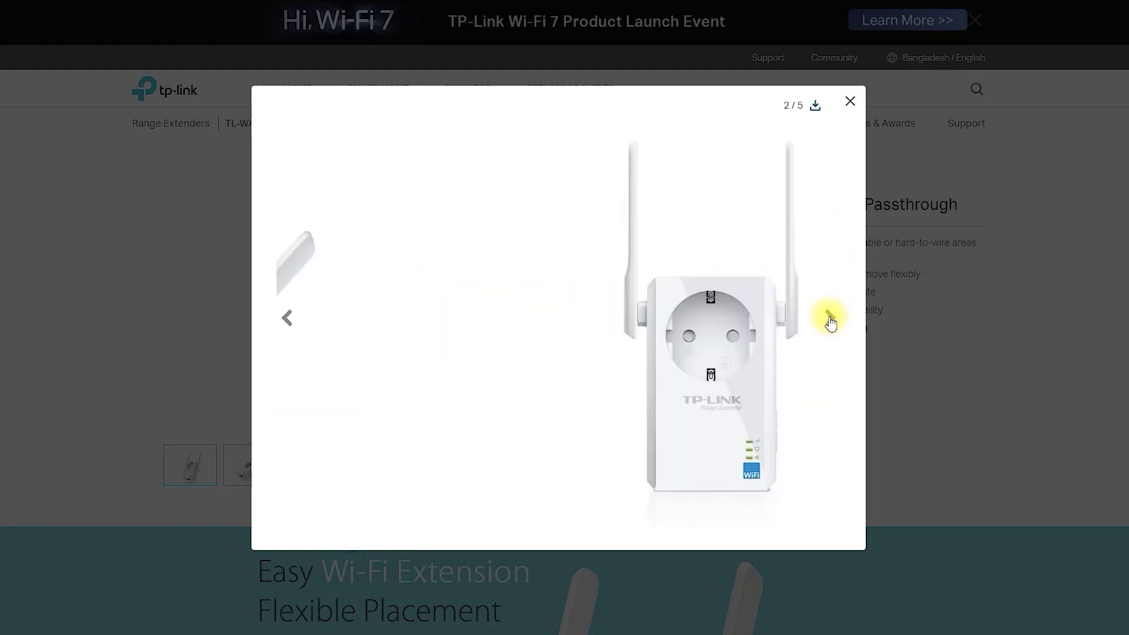
left_click(830, 319)
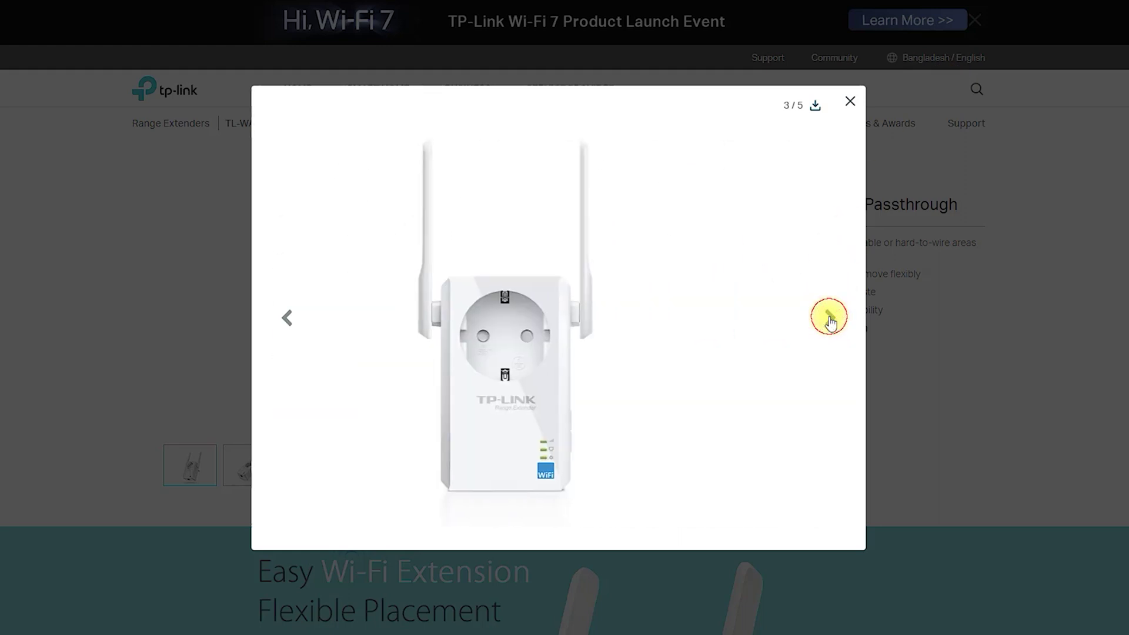
left_click(830, 318)
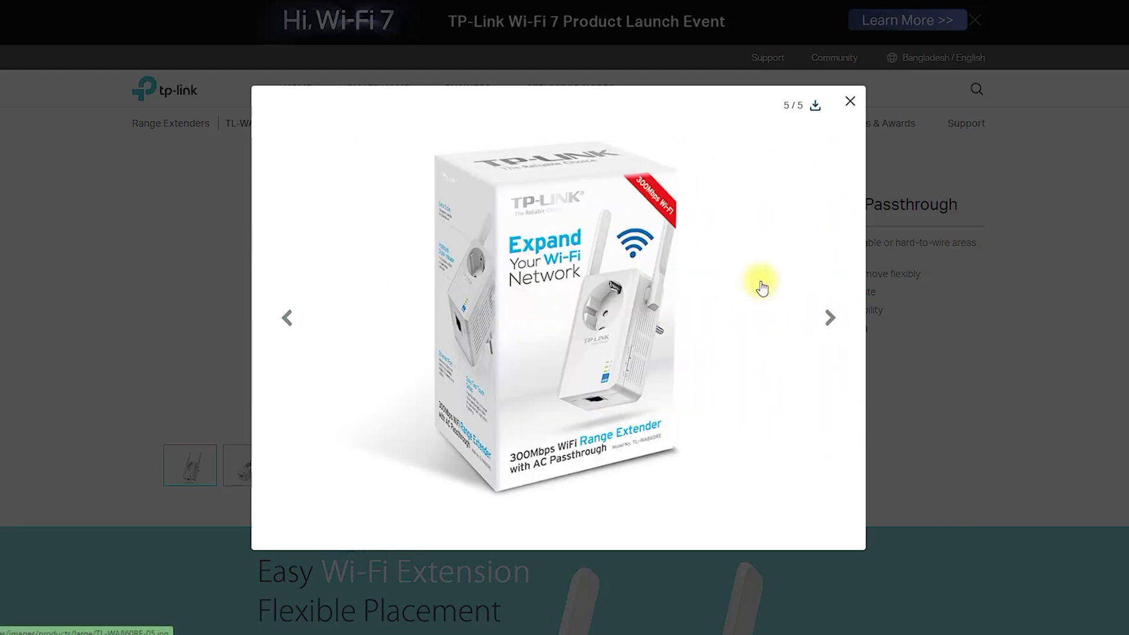
- Close the photo gallery and scroll the Overview page down to the Smart Signal Indicator section
left_click(850, 101)
scroll(876, 276, "down", 5)
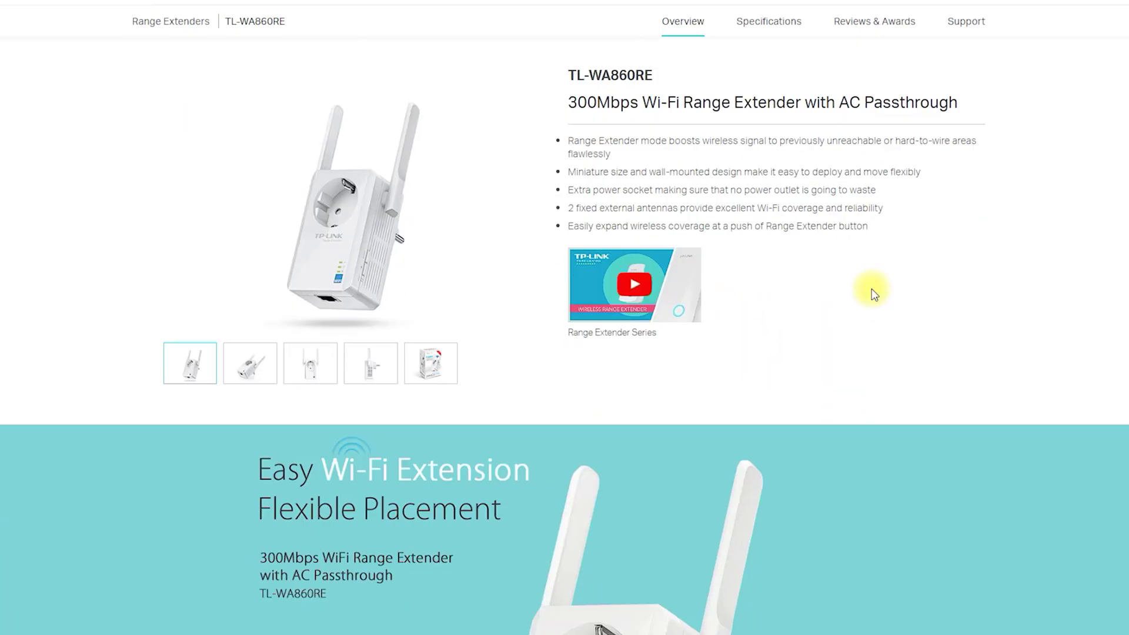
scroll(870, 299, "down", 2)
scroll(869, 299, "up", 1)
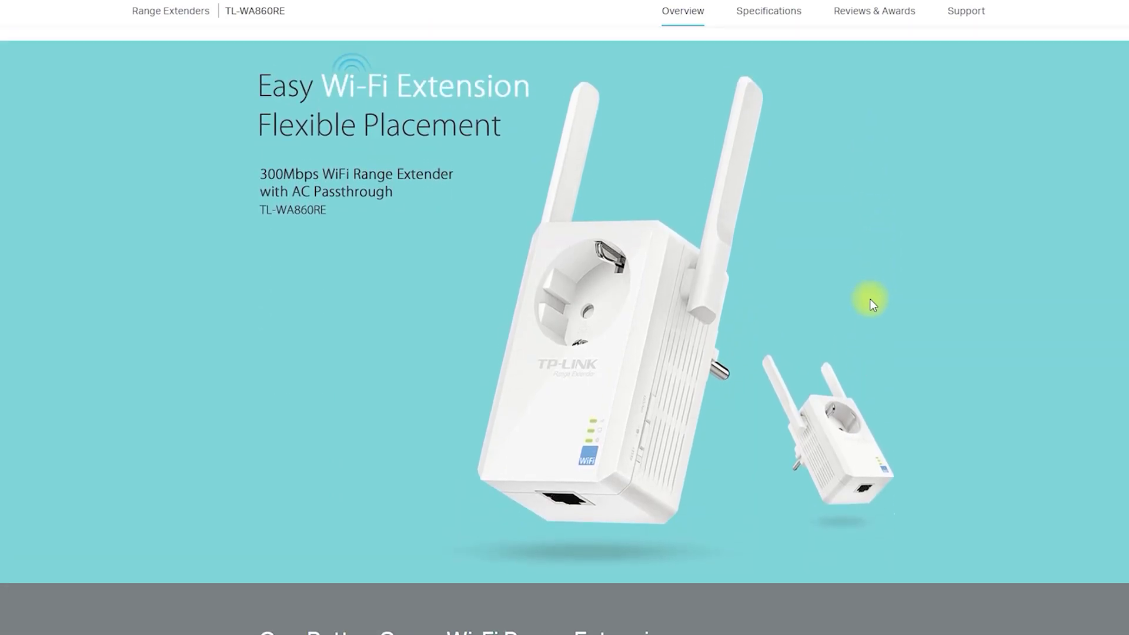
scroll(553, 292, "down", 10)
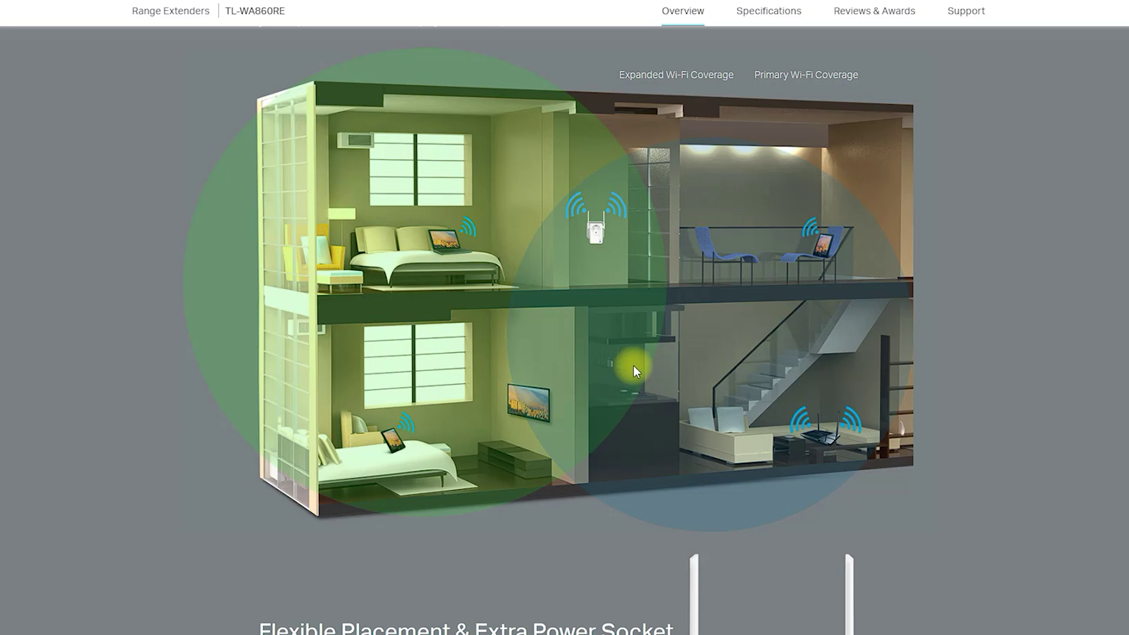
scroll(634, 368, "down", 8)
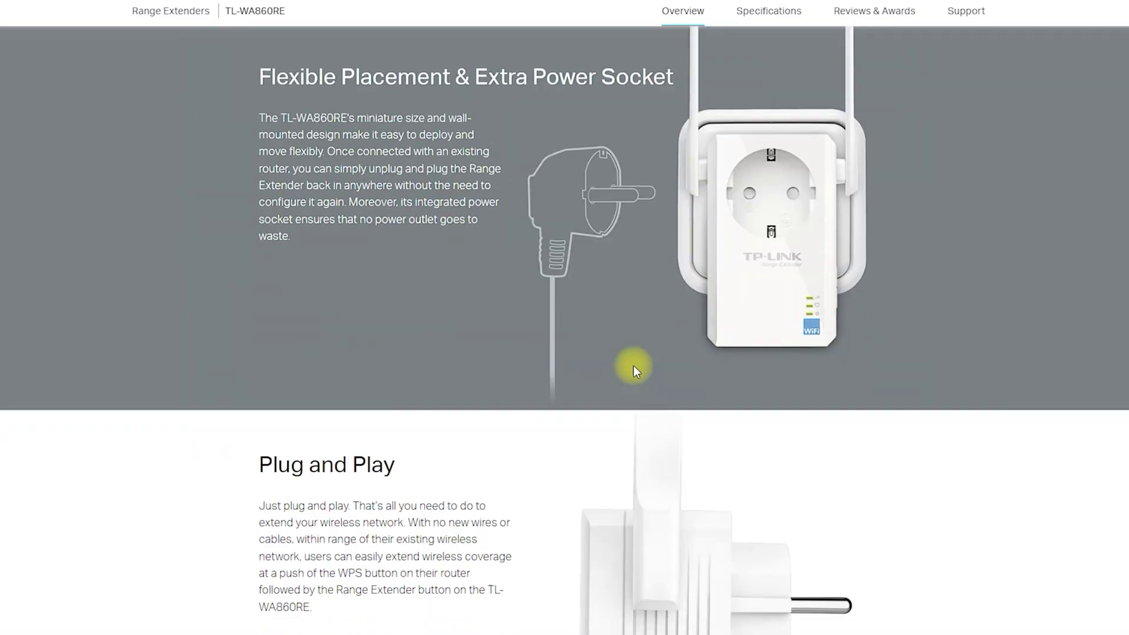
scroll(633, 365, "down", 7)
scroll(633, 365, "down", 8)
scroll(633, 365, "down", 4)
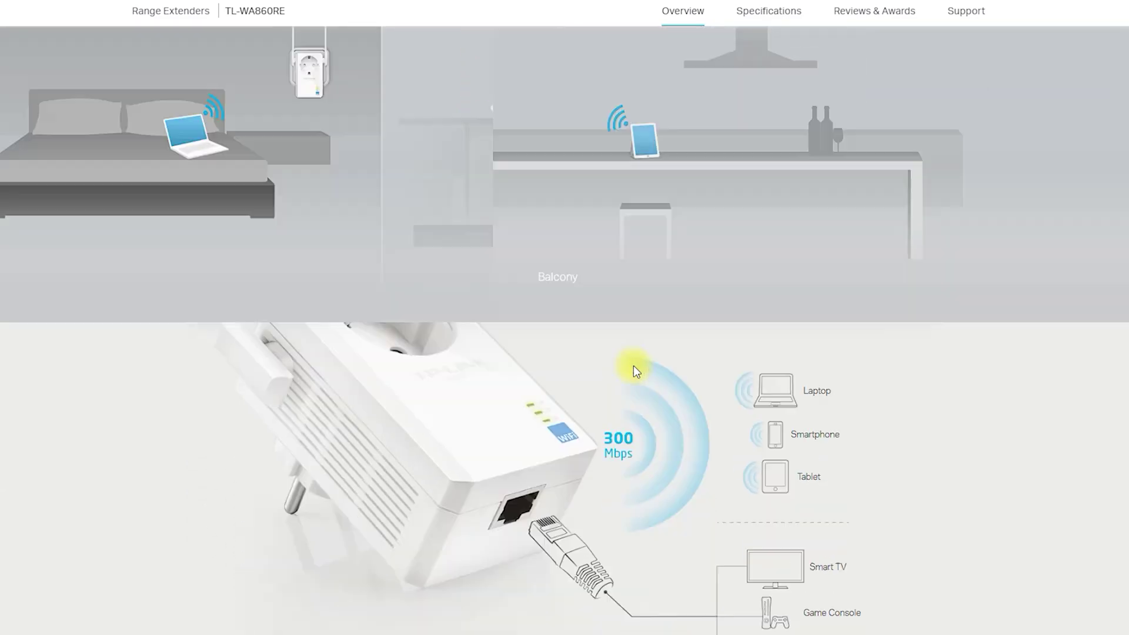
scroll(634, 371, "down", 5)
scroll(633, 370, "down", 7)
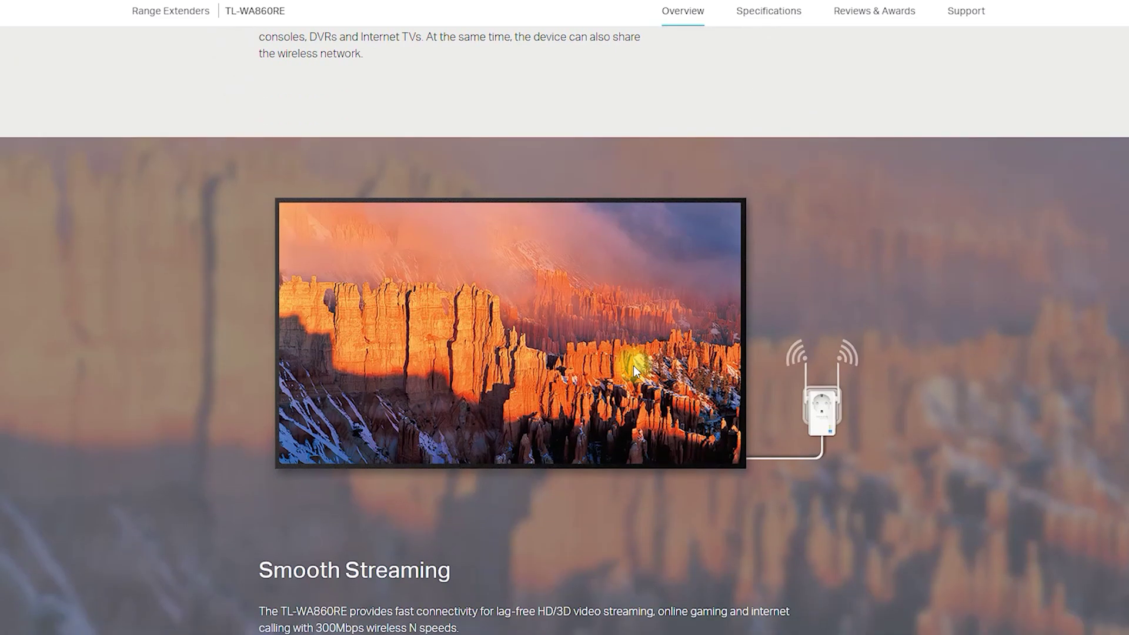
scroll(633, 370, "down", 6)
scroll(634, 368, "down", 3)
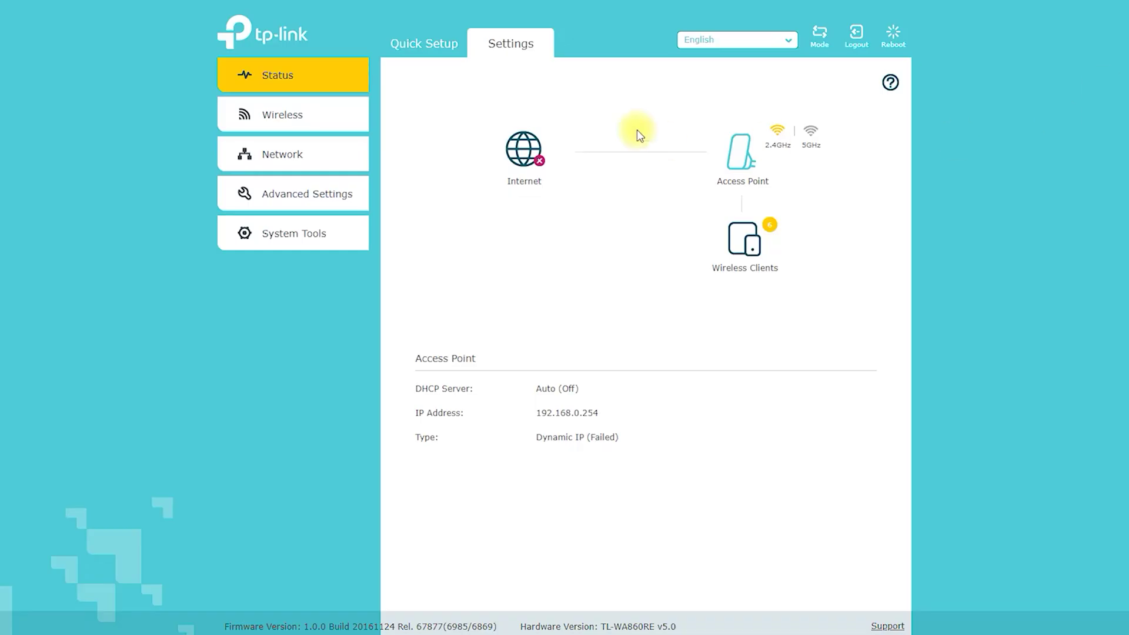
- Annotate the Internet, Access Point and Wireless Clients indicators on the Status page
mouse_move(484, 201)
left_mouse_down()
mouse_move(547, 202)
mouse_move(475, 147)
mouse_move(485, 201)
left_mouse_up()
left_click_drag(583, 147, 717, 151)
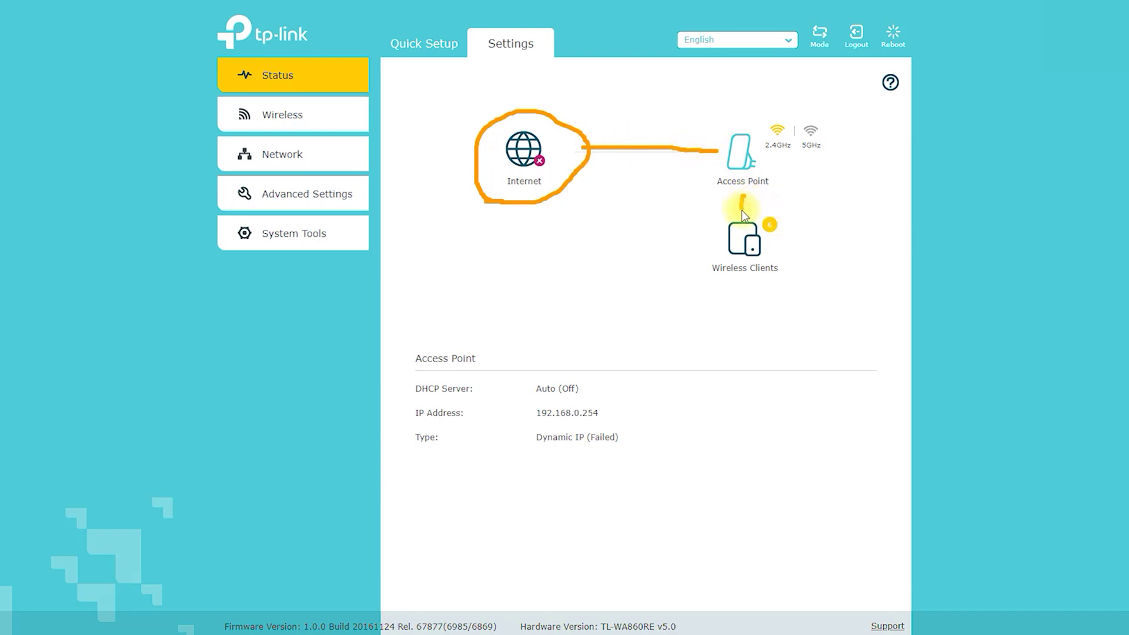
left_click_drag(716, 204, 788, 207)
left_click(1089, 74)
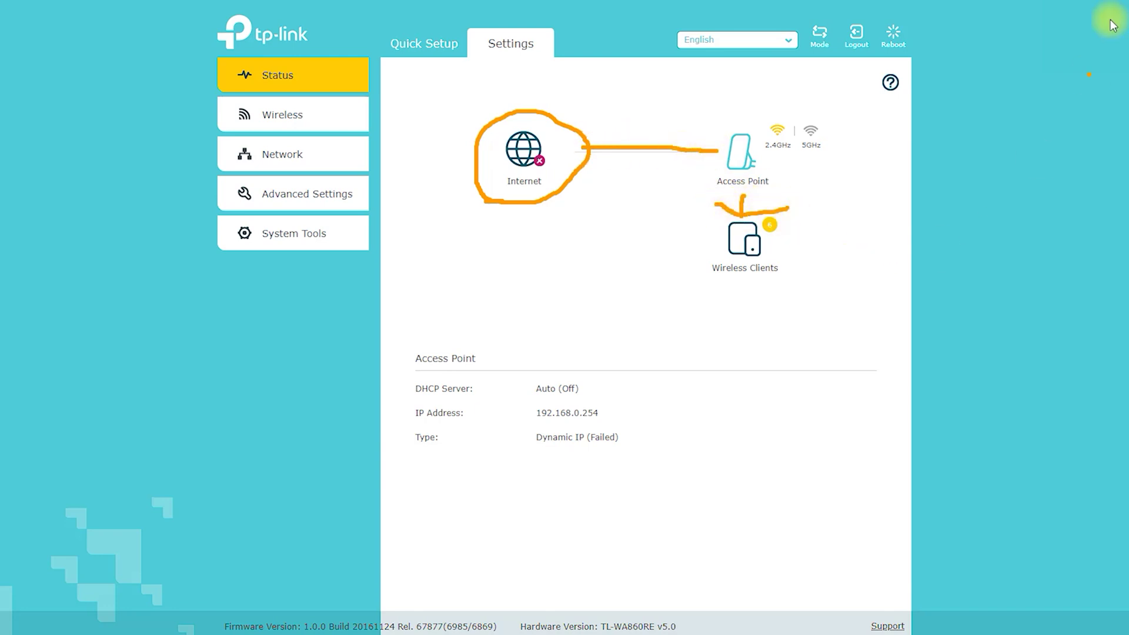
- View the connected wireless clients table, then the 5GHz radio details
left_click(765, 229)
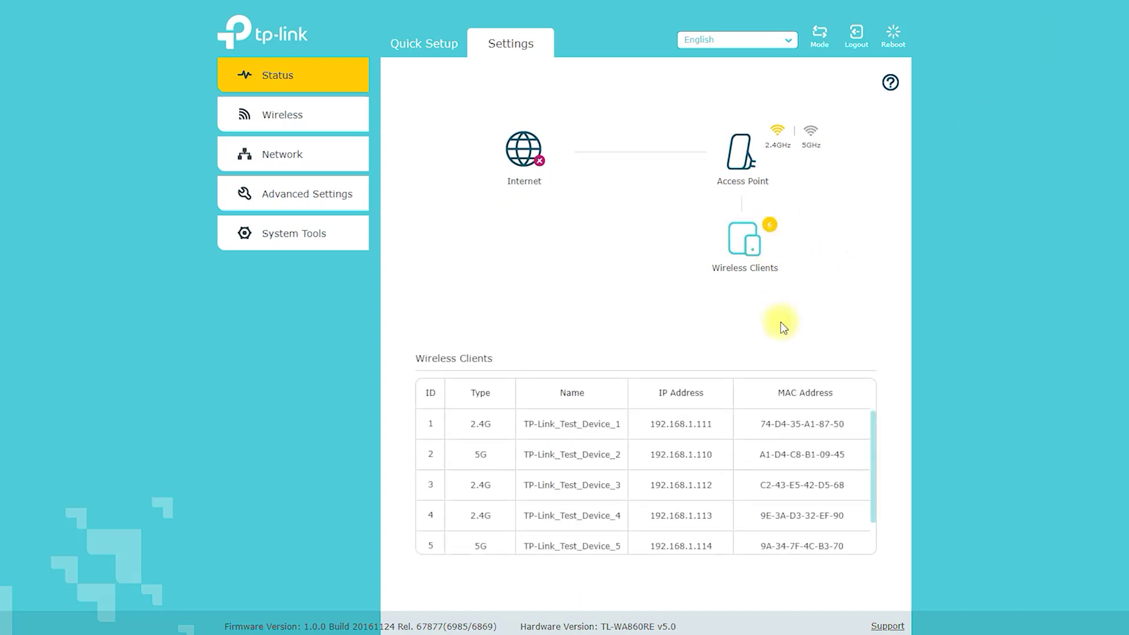
scroll(794, 458, "down", 1)
scroll(794, 459, "up", 1)
left_click(810, 134)
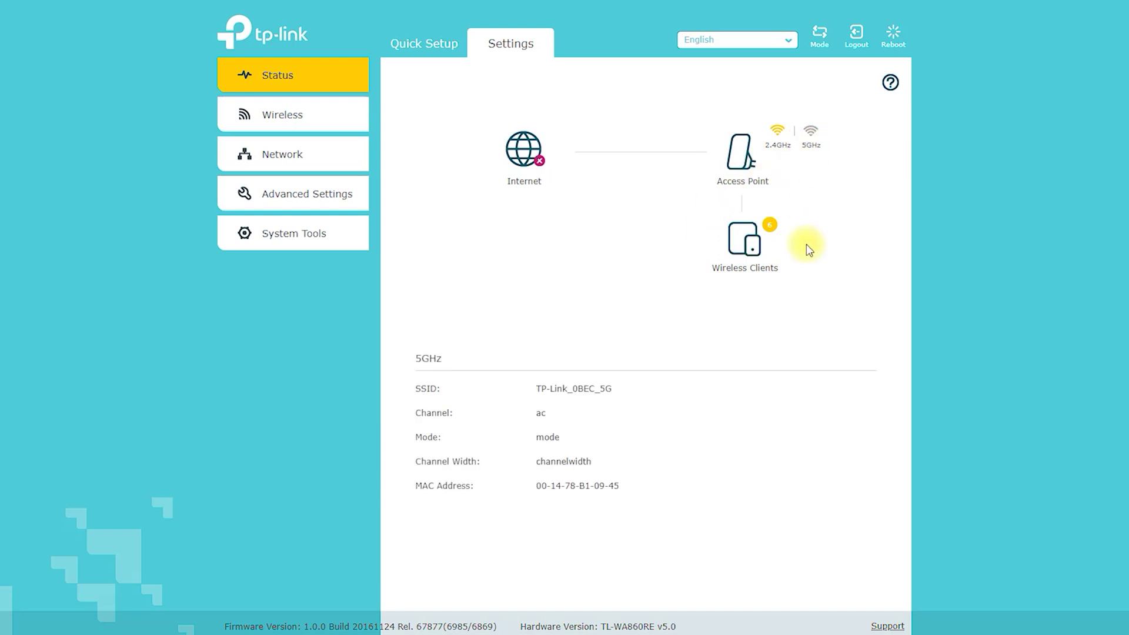
left_click(292, 121)
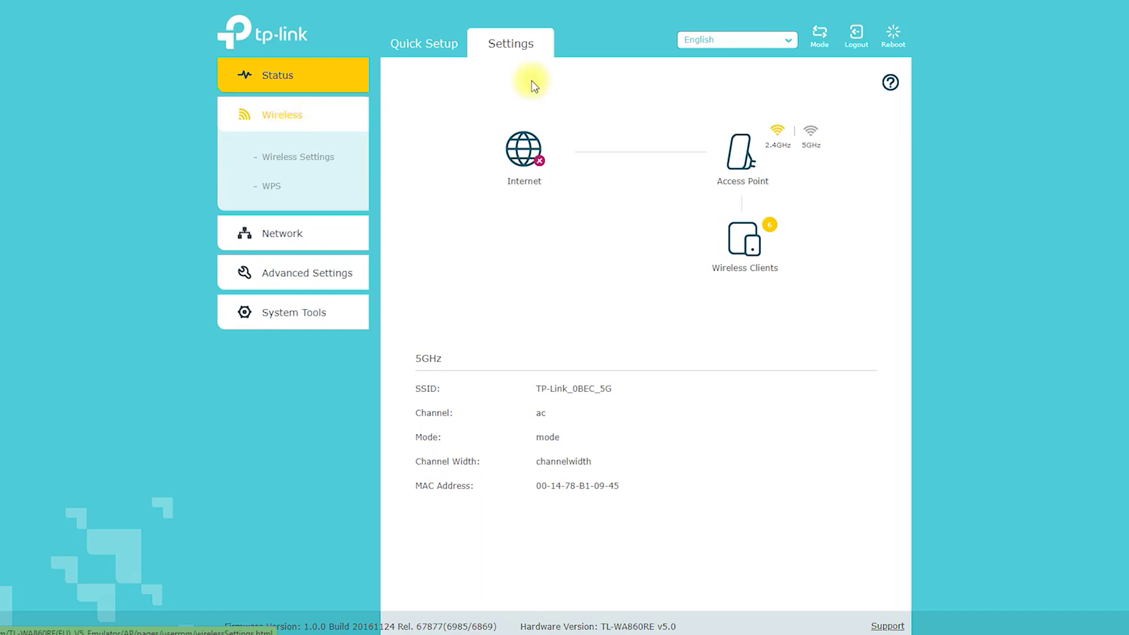
- Open the Wireless Settings form, circling the Wireless section and heading
mouse_move(217, 126)
left_mouse_down()
mouse_move(270, 96)
mouse_move(217, 144)
mouse_move(322, 172)
left_mouse_up()
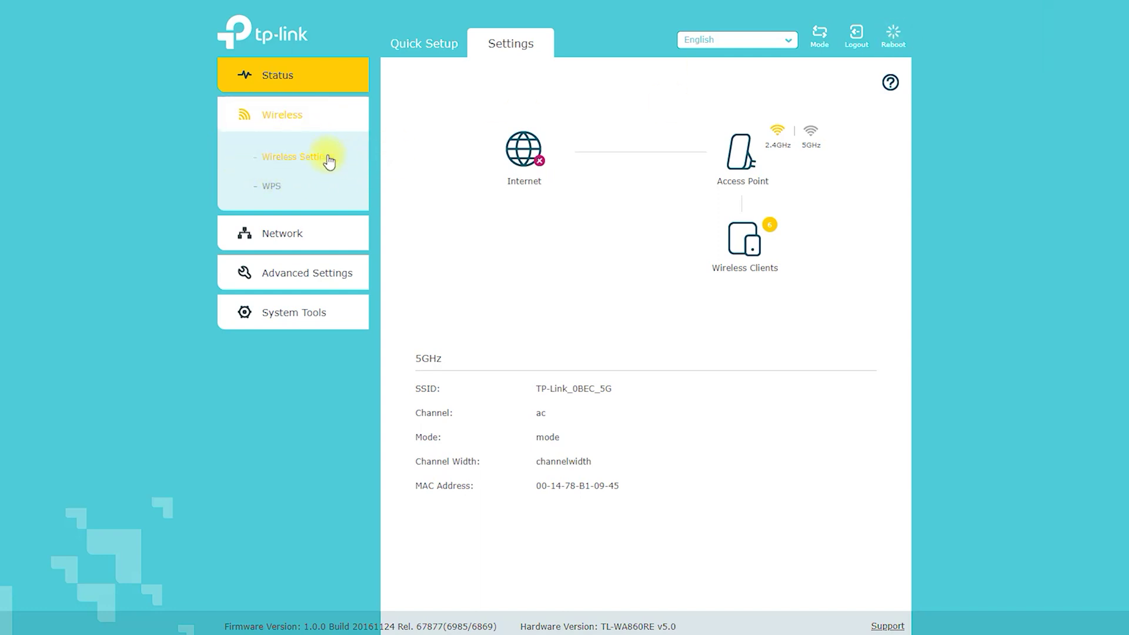
left_click(325, 158)
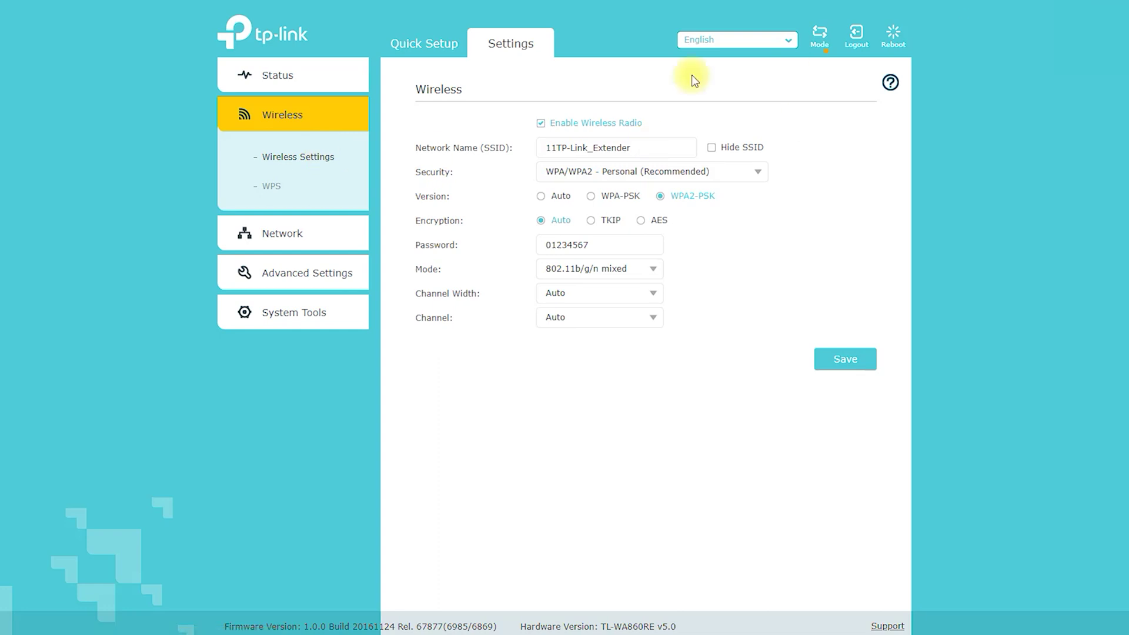
mouse_move(411, 108)
left_mouse_down()
mouse_move(458, 75)
mouse_move(398, 110)
mouse_move(575, 94)
left_mouse_up()
- Review the security types while keeping WPA/WPA2 - Personal selected
left_click(758, 171)
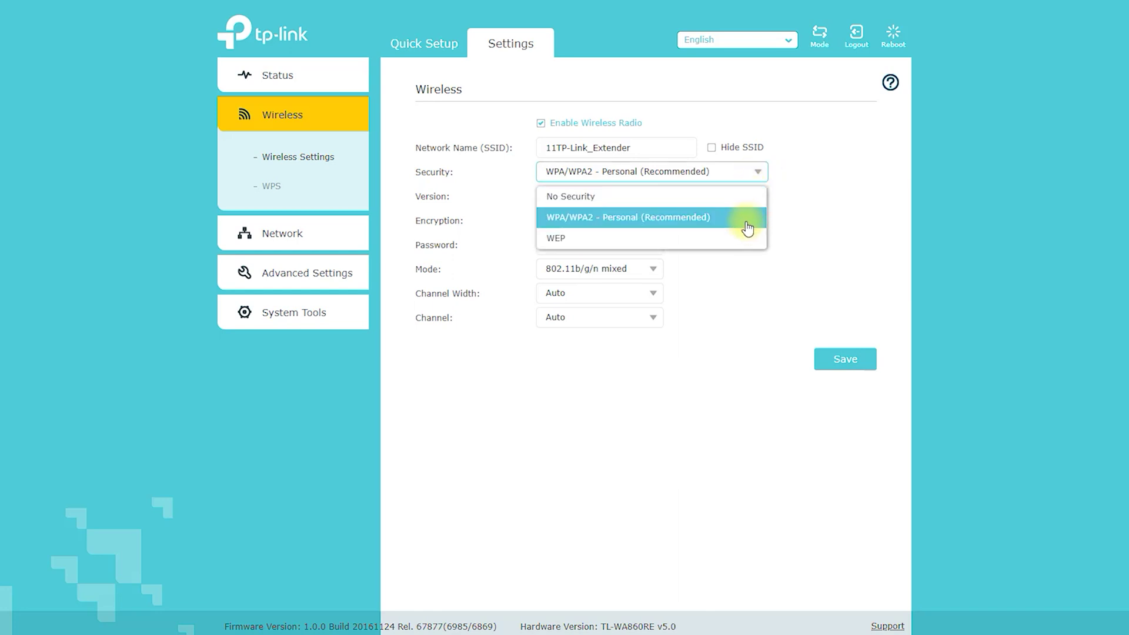
left_click(816, 222)
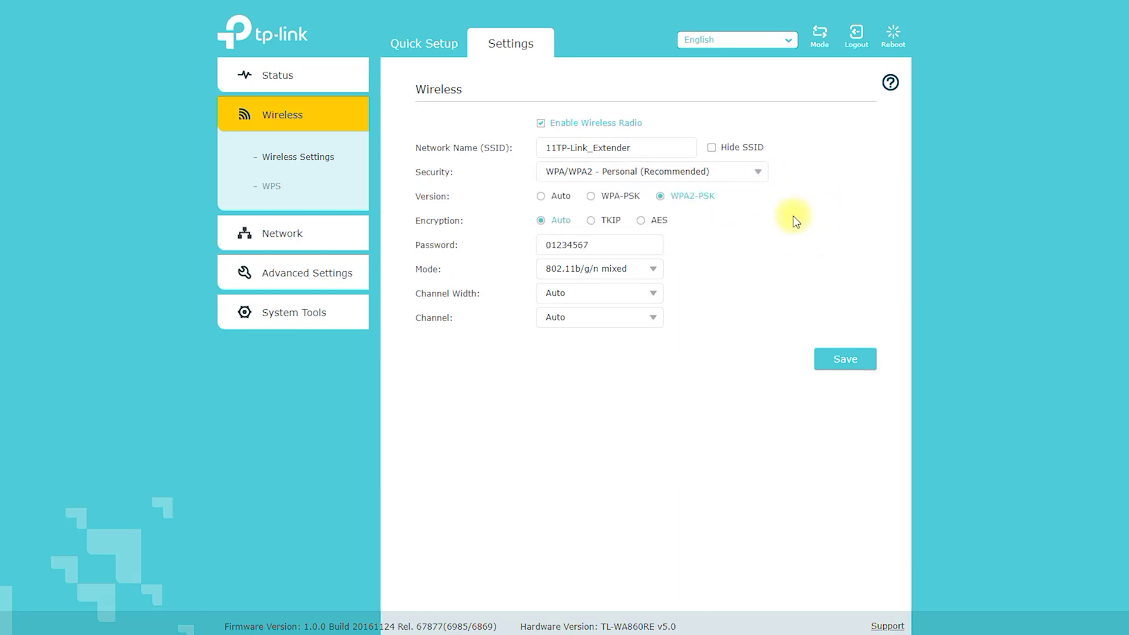
left_click_drag(665, 149, 495, 152)
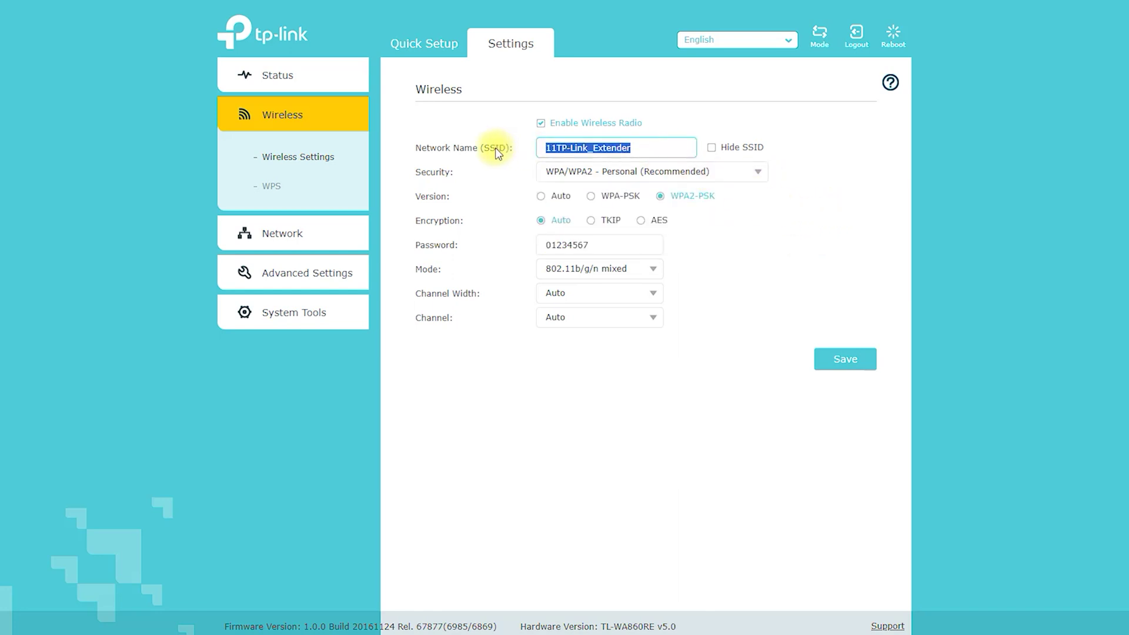
- Rename the network to 'You Can Rename' and enter a new wireless password
type("You Can Rename")
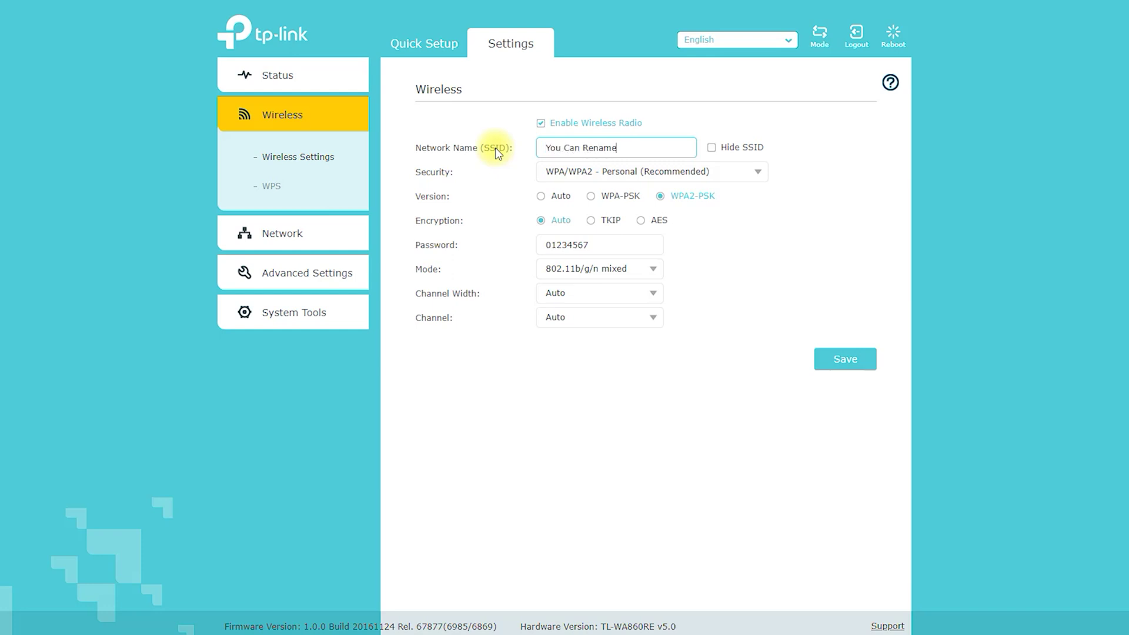
left_click(692, 379)
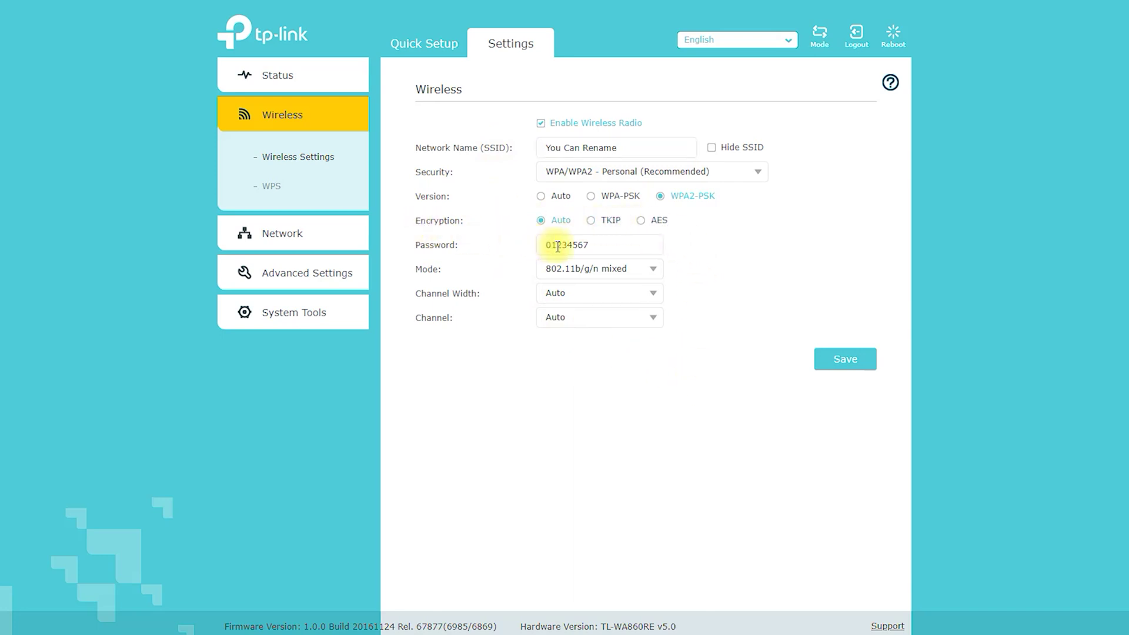
left_click_drag(618, 245, 511, 246)
type("Change Password")
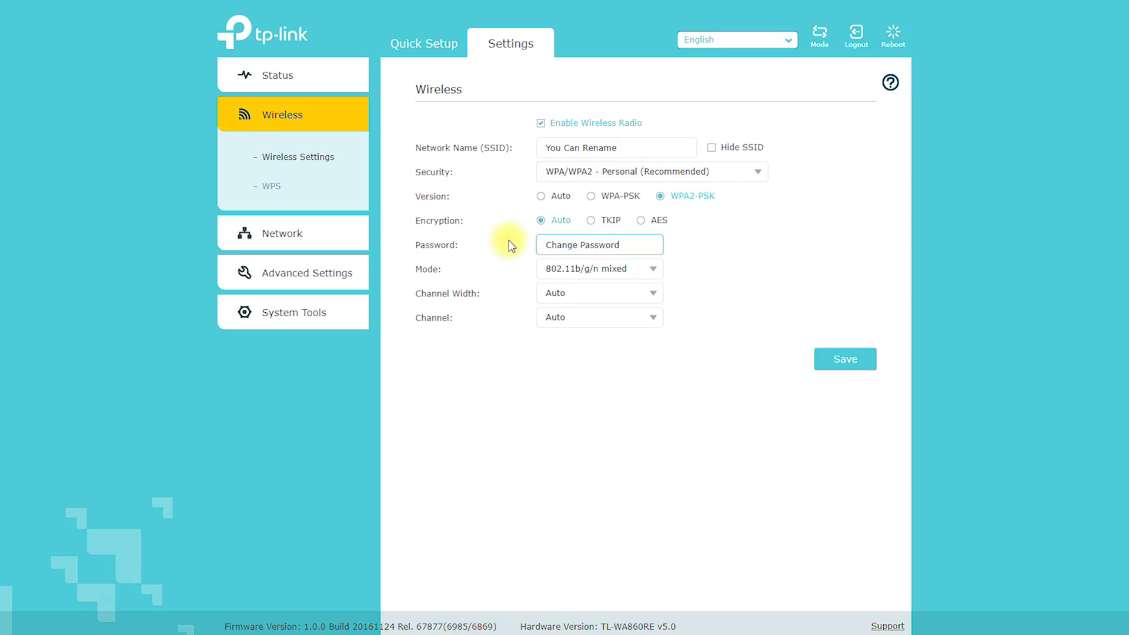
- Set the channel width to 40MHz and the wireless channel to 12
left_click(619, 292)
left_click(616, 363)
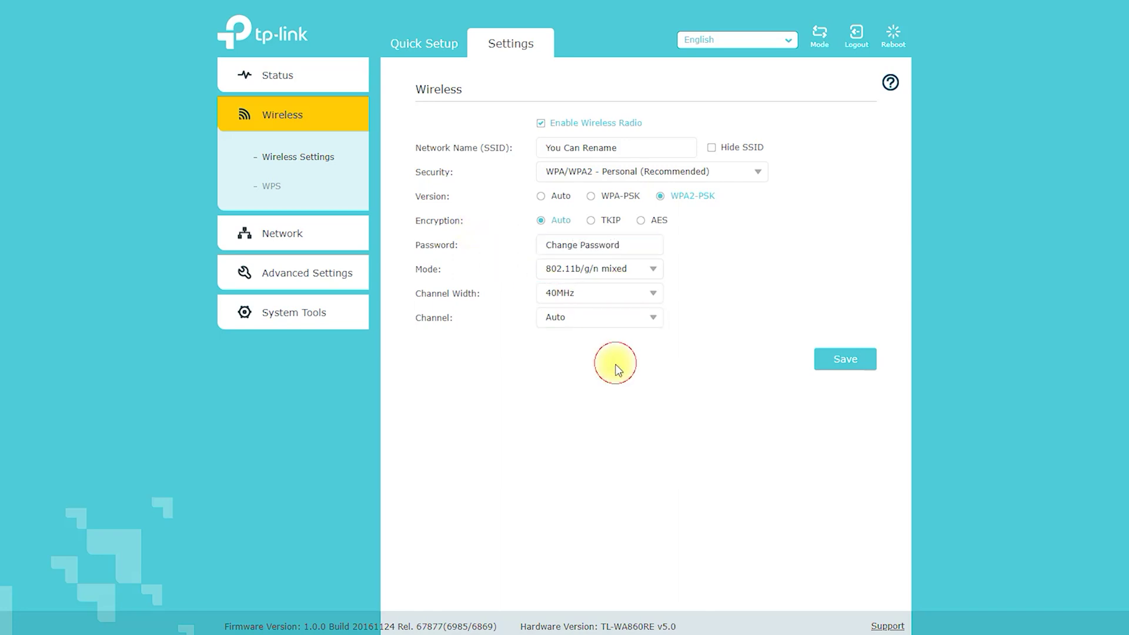
left_click(597, 321)
scroll(623, 418, "down", 3)
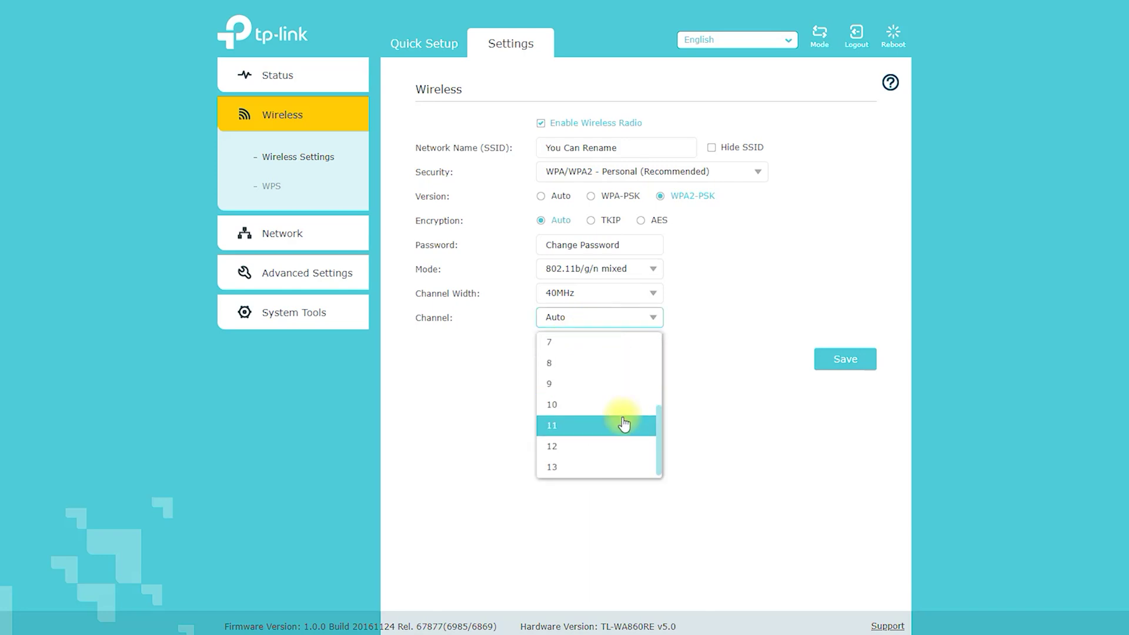
left_click(599, 446)
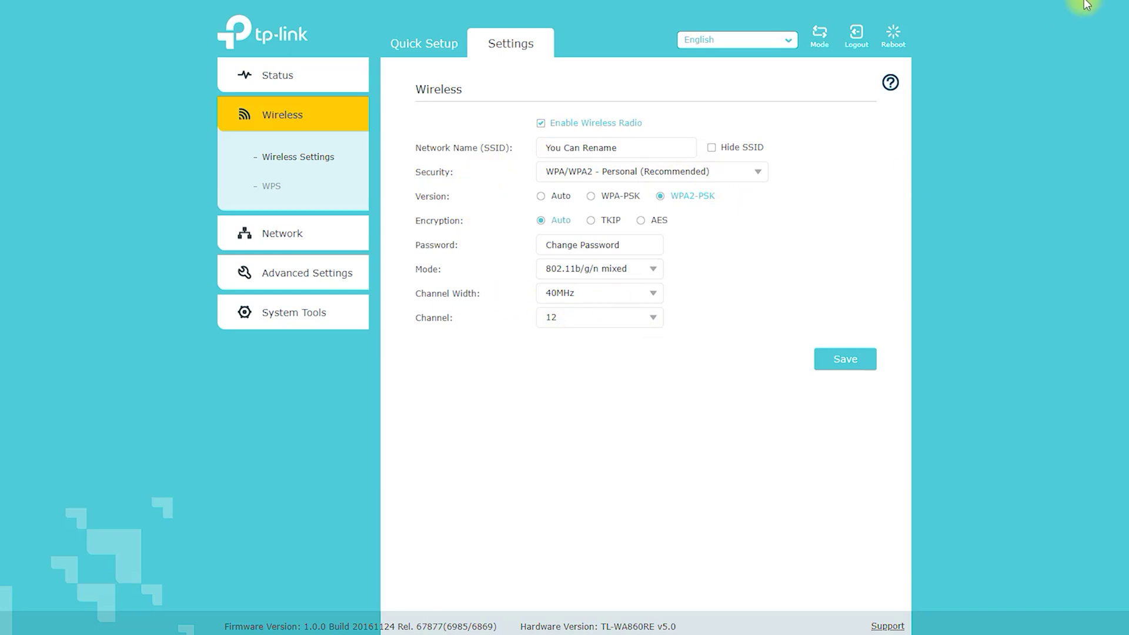
mouse_move(650, 105)
left_mouse_down()
mouse_move(428, 118)
mouse_move(396, 345)
mouse_move(788, 295)
mouse_move(747, 106)
mouse_move(633, 94)
left_mouse_up()
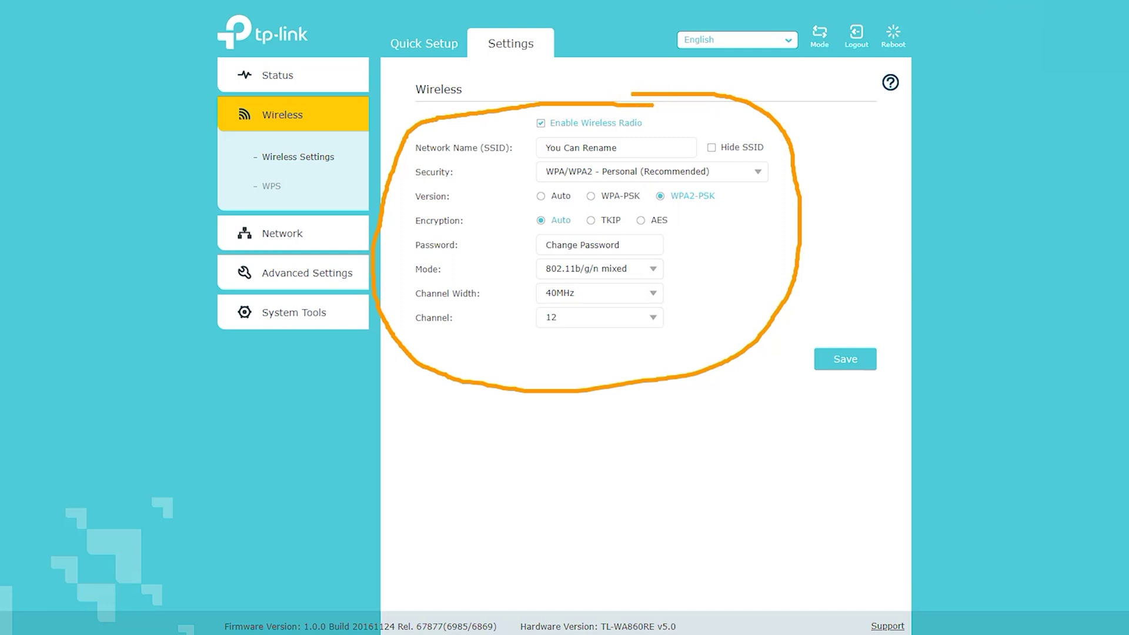
key("Escape")
- Turn on WPS and mark the WPS and AP's PIN settings with annotations
left_click(274, 186)
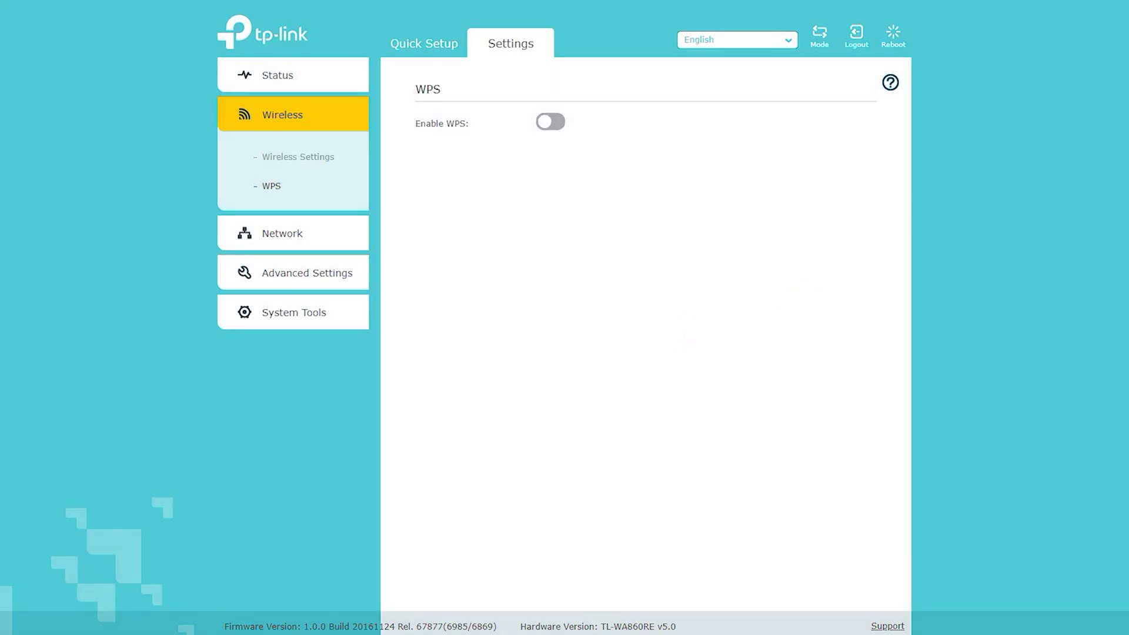
mouse_move(411, 139)
left_mouse_down()
mouse_move(478, 144)
mouse_move(397, 130)
left_mouse_up()
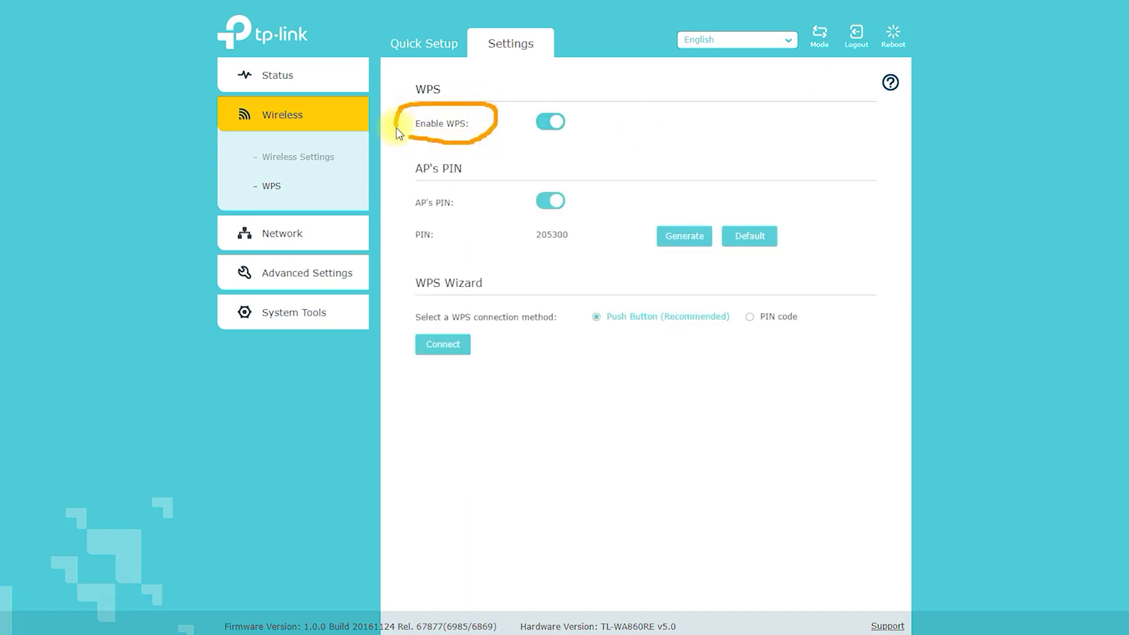
left_click_drag(691, 95, 628, 147)
left_click_drag(625, 96, 695, 137)
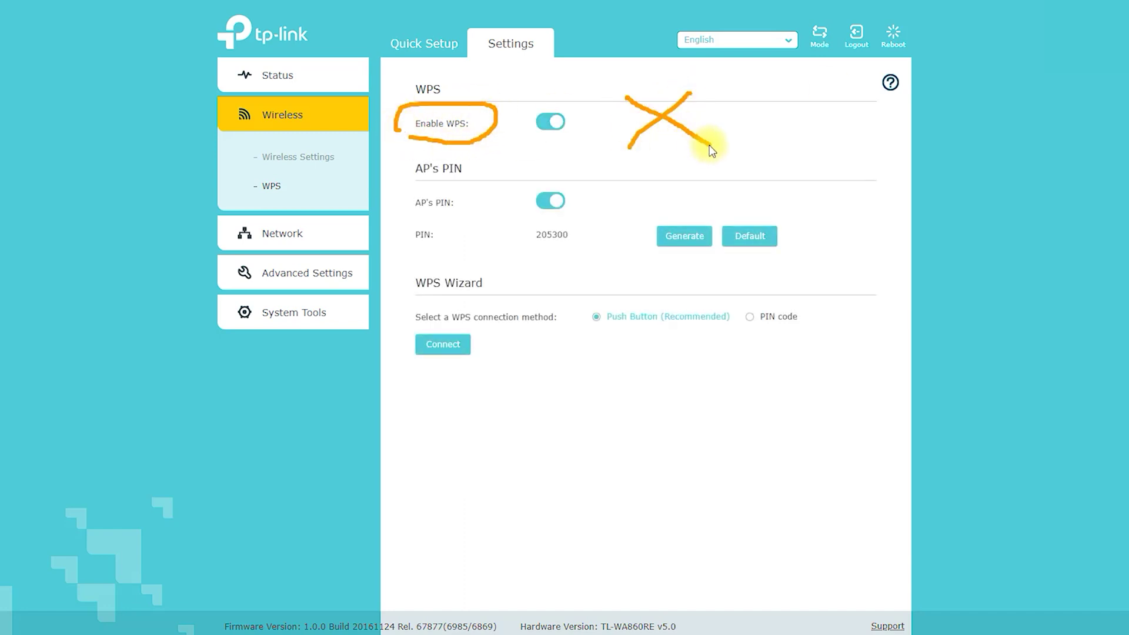
mouse_move(428, 213)
left_mouse_down()
mouse_move(598, 211)
mouse_move(476, 179)
mouse_move(405, 206)
left_mouse_up()
- Write an 'OFF' note beside the AP's PIN, then go to the Network settings page
mouse_move(672, 174)
left_mouse_down()
mouse_move(641, 213)
mouse_move(659, 198)
mouse_move(678, 204)
left_mouse_up()
mouse_move(752, 169)
left_mouse_down()
mouse_move(720, 172)
mouse_move(733, 170)
mouse_move(755, 206)
mouse_move(782, 144)
left_mouse_up()
mouse_move(756, 187)
left_mouse_down()
mouse_move(798, 173)
mouse_move(822, 191)
left_mouse_up()
left_click_drag(806, 139, 846, 122)
left_click_drag(814, 172, 864, 154)
key("Escape")
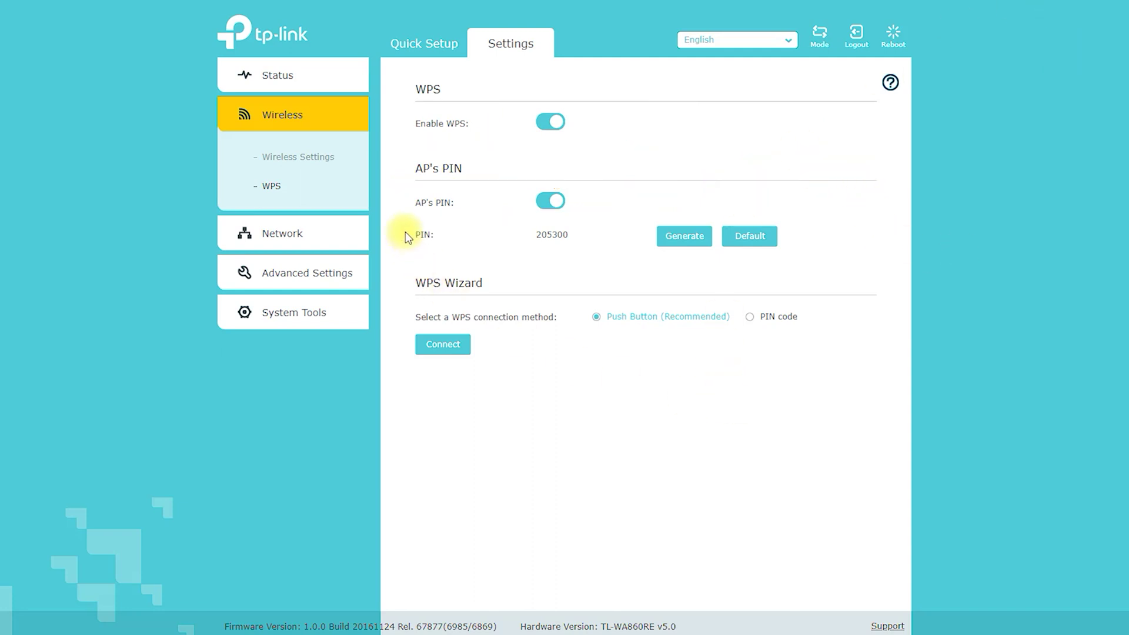
left_click(301, 236)
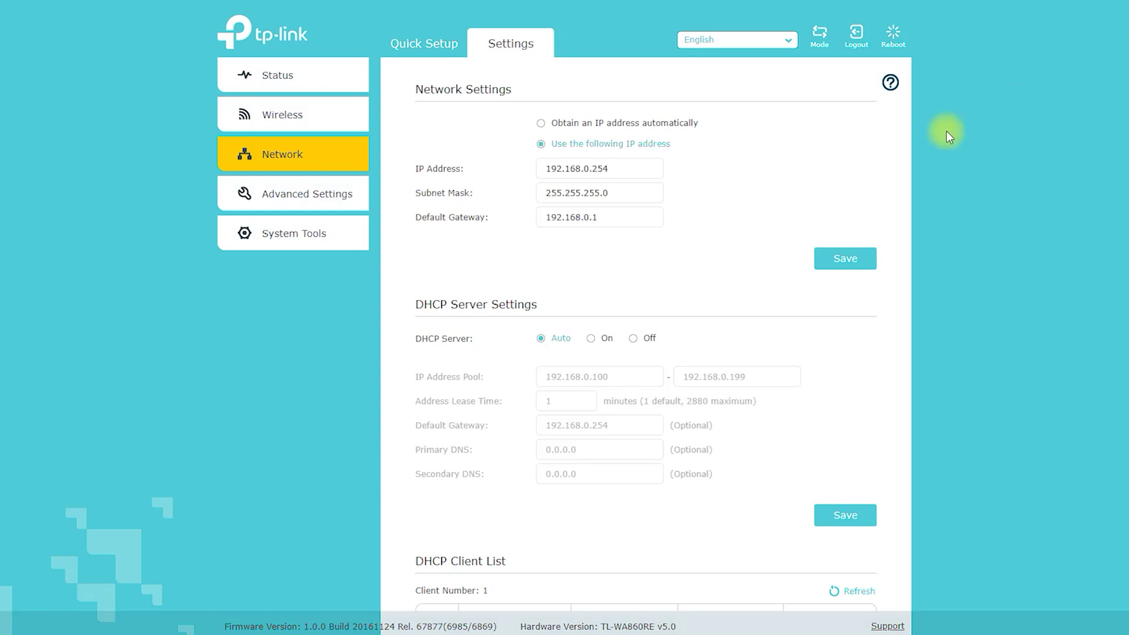
mouse_move(344, 159)
left_mouse_down()
mouse_move(414, 114)
mouse_move(420, 147)
left_mouse_up()
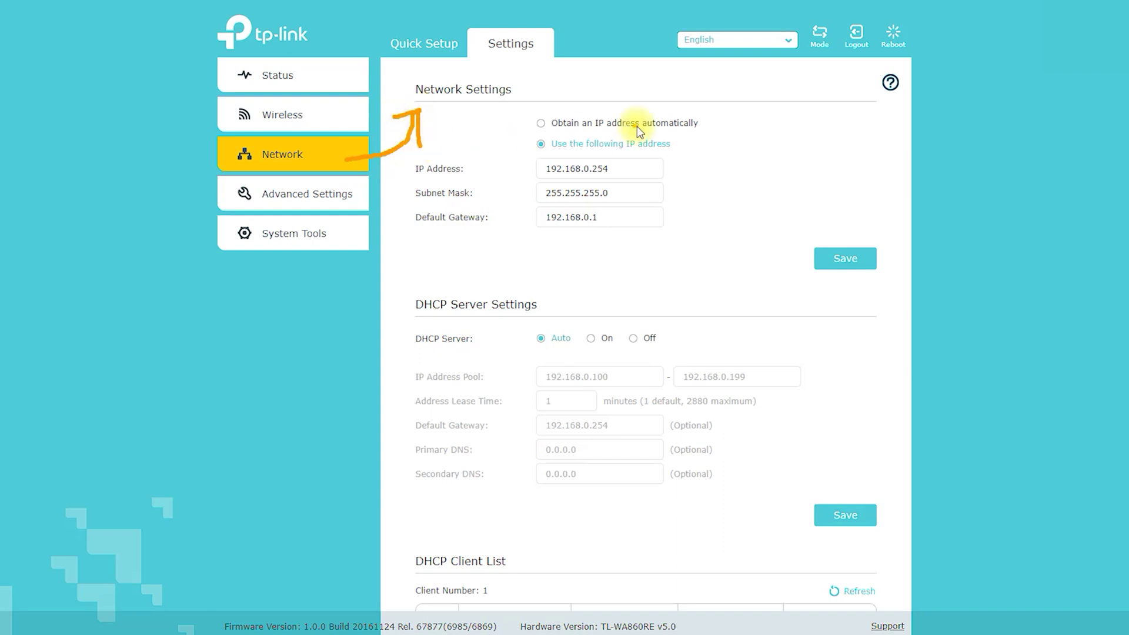
mouse_move(521, 91)
left_mouse_down()
mouse_move(765, 114)
mouse_move(699, 149)
left_mouse_up()
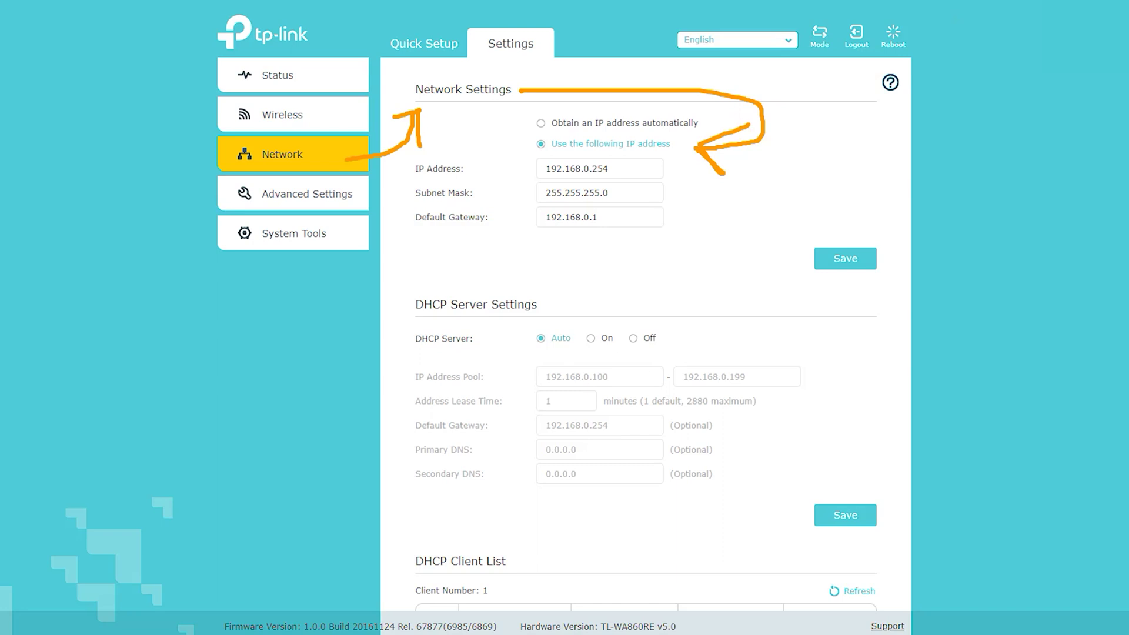
key("Escape")
left_click_drag(614, 169, 479, 168)
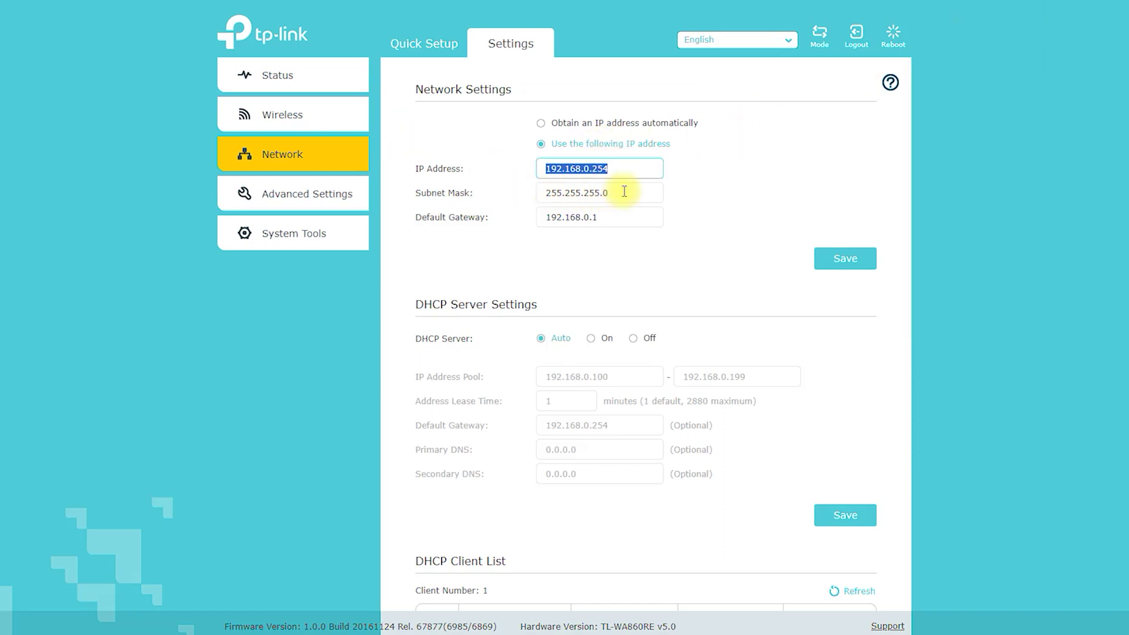
left_click_drag(618, 193, 510, 207)
left_click_drag(622, 217, 482, 225)
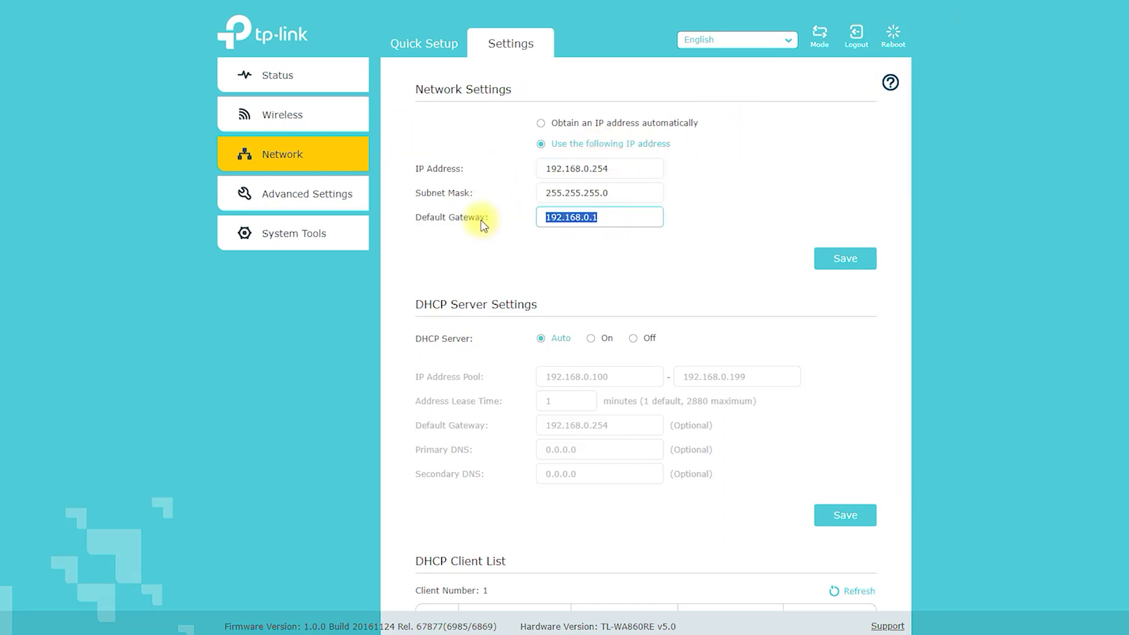
left_click(1096, 8)
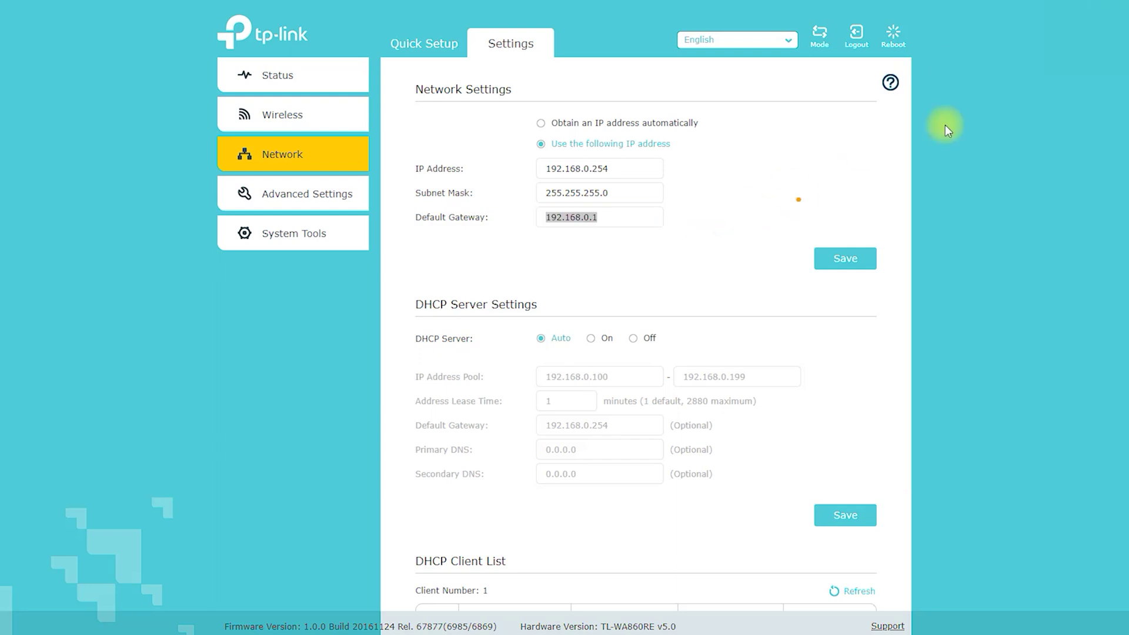
scroll(947, 129, "down", 2)
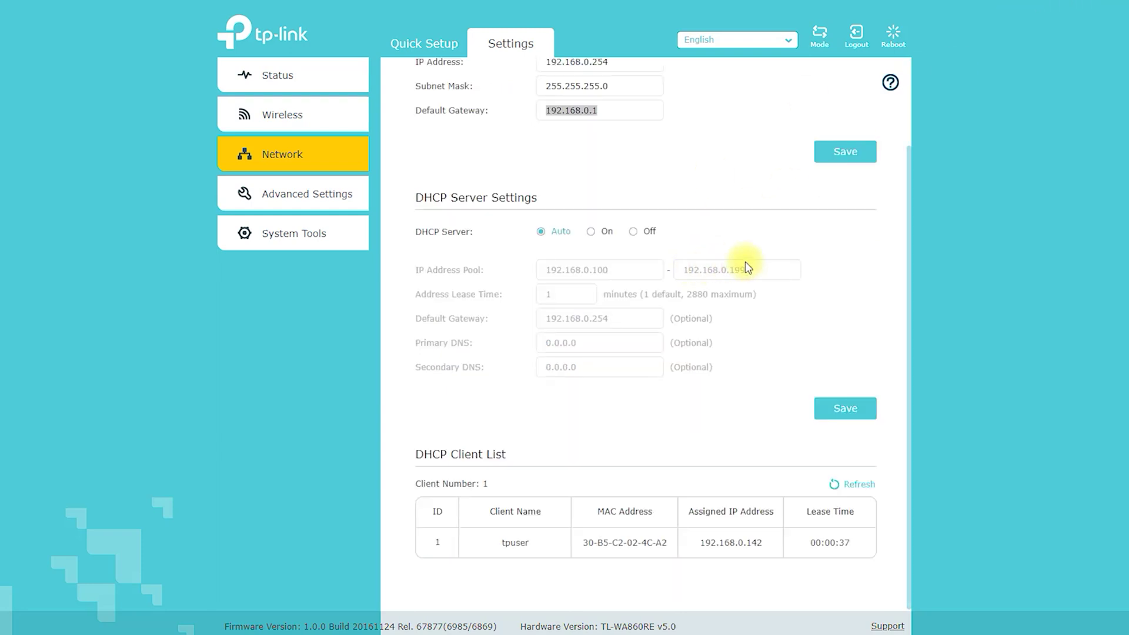
- Switch the DHCP server to On and circle its options and IP Address Pool
mouse_move(420, 222)
left_mouse_down()
mouse_move(559, 202)
mouse_move(440, 179)
mouse_move(403, 211)
left_mouse_up()
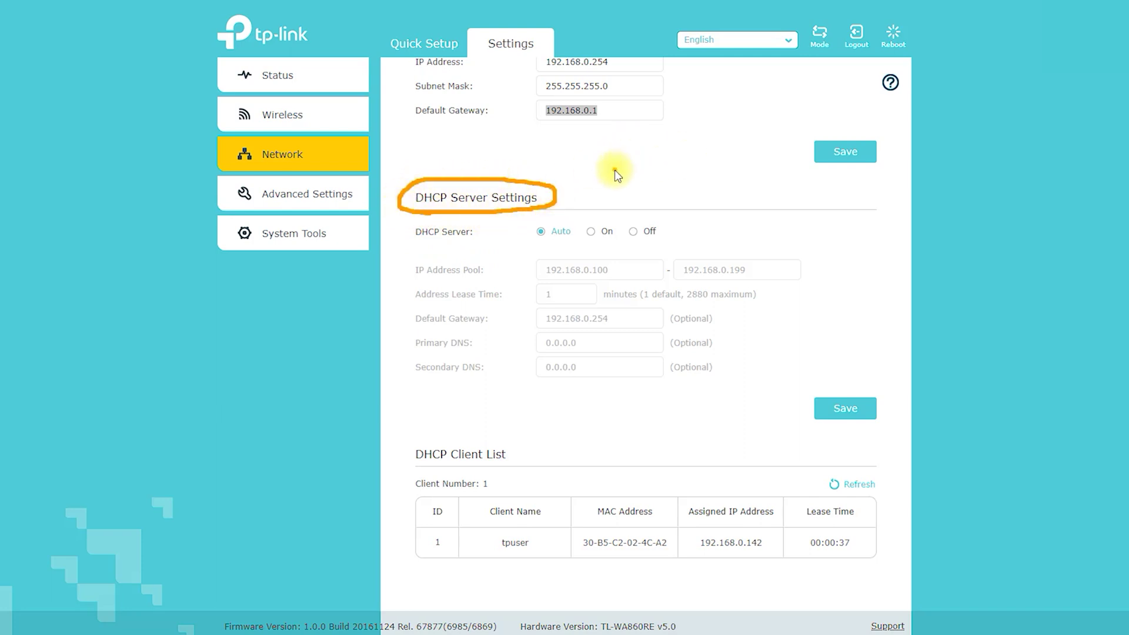
left_click(593, 232)
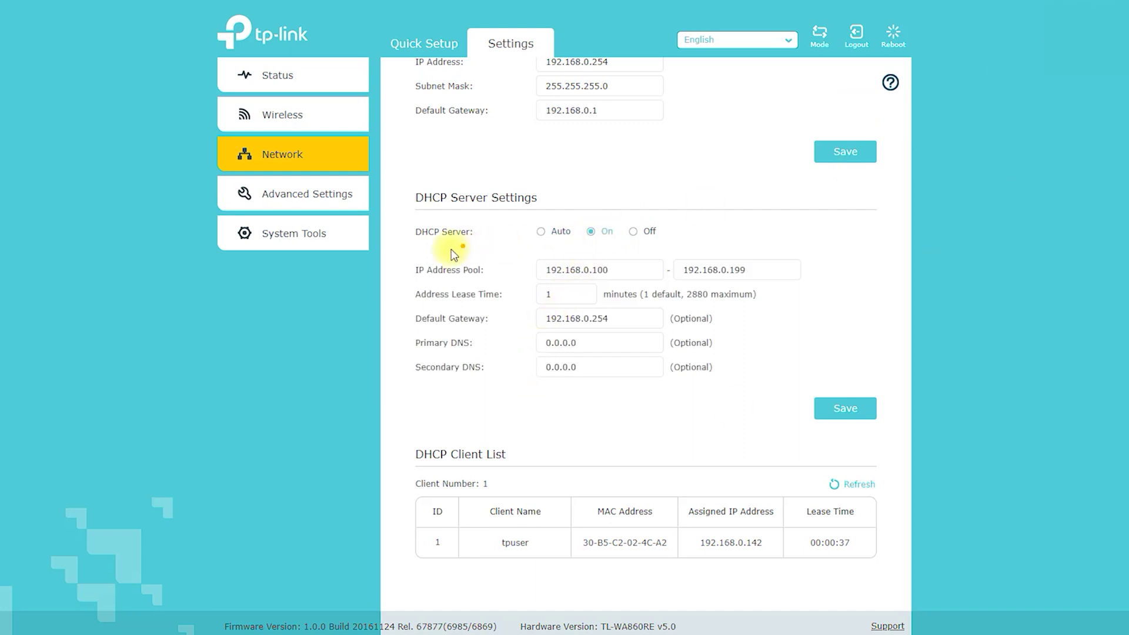
mouse_move(406, 248)
left_mouse_down()
mouse_move(579, 248)
mouse_move(680, 233)
mouse_move(590, 213)
left_mouse_up()
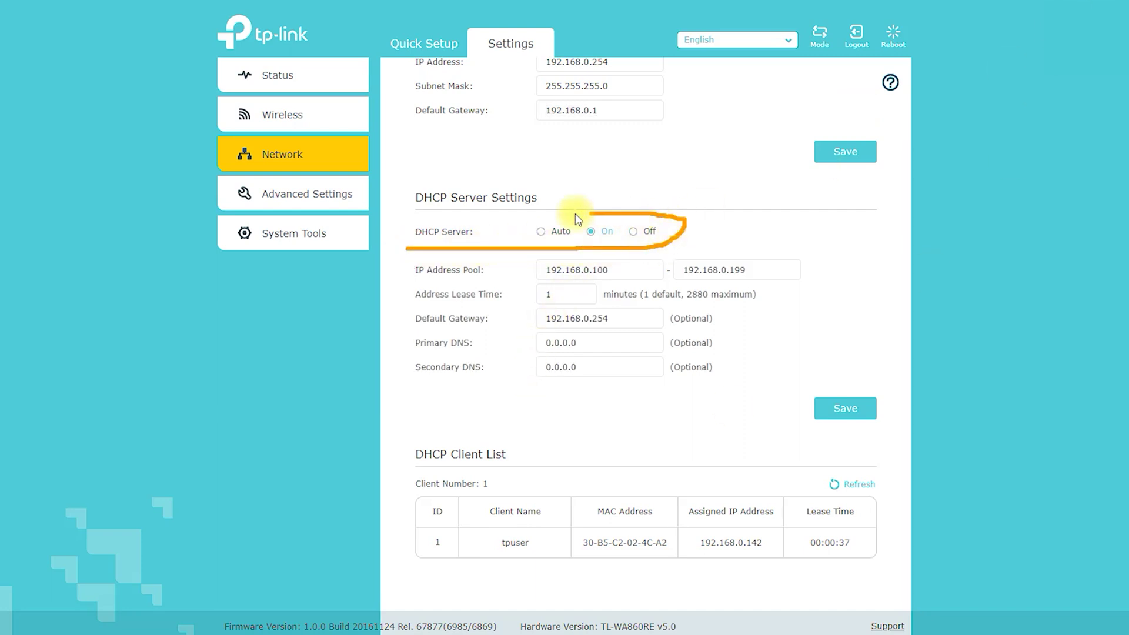
mouse_move(426, 213)
left_mouse_down()
mouse_move(390, 229)
mouse_move(524, 284)
mouse_move(611, 283)
left_mouse_up()
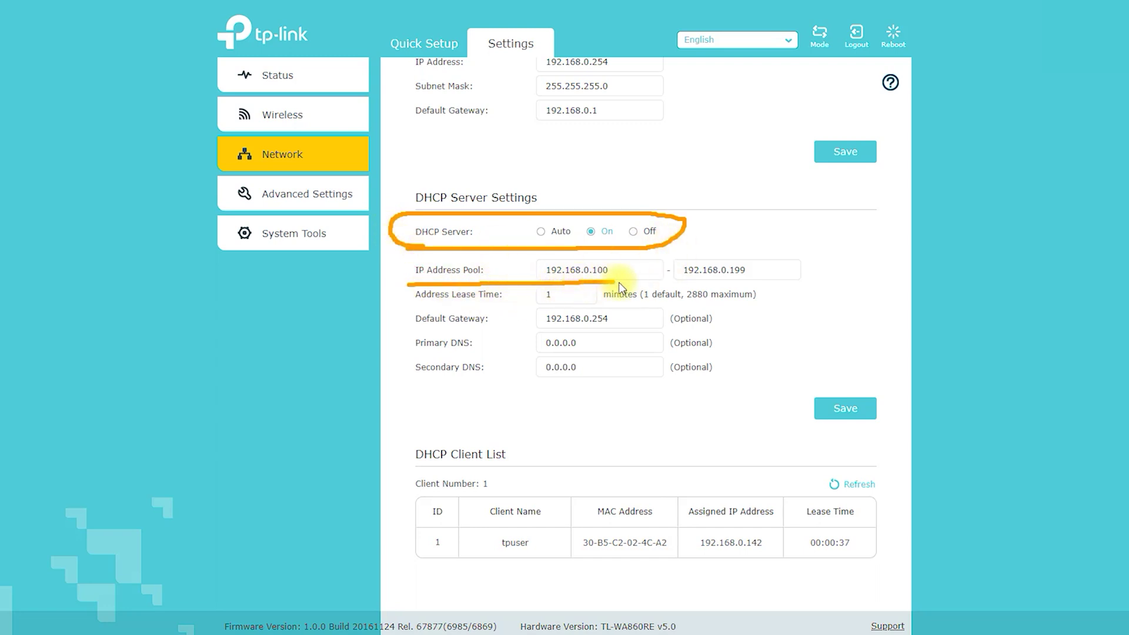
left_click_drag(690, 282, 807, 283)
mouse_move(744, 256)
left_mouse_down()
mouse_move(391, 265)
mouse_move(398, 287)
left_mouse_up()
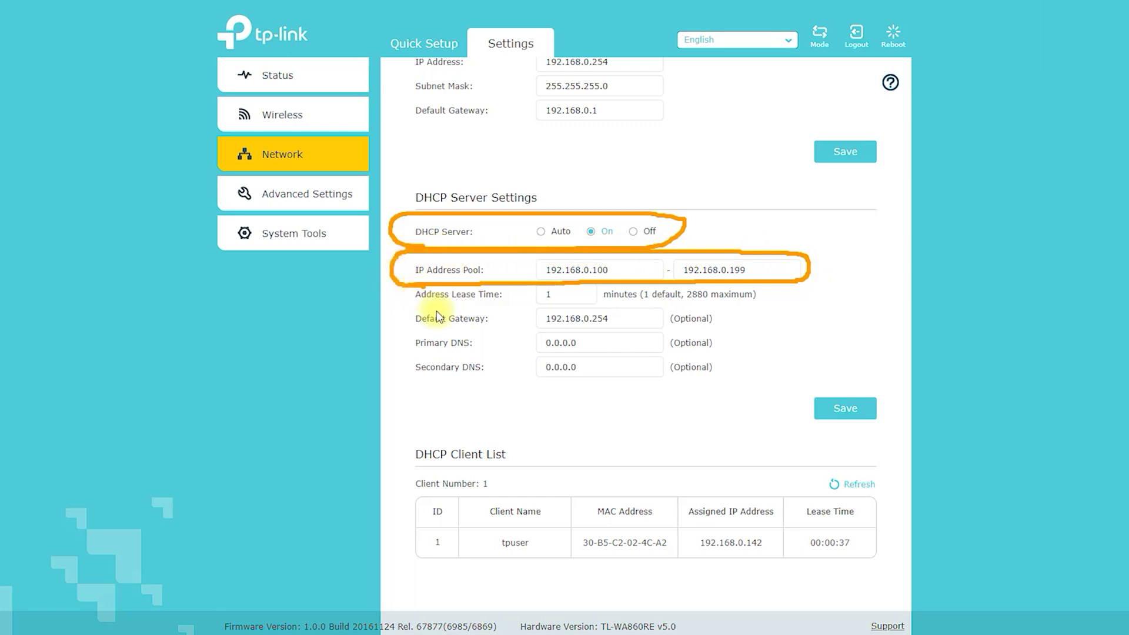
left_click(1093, 3)
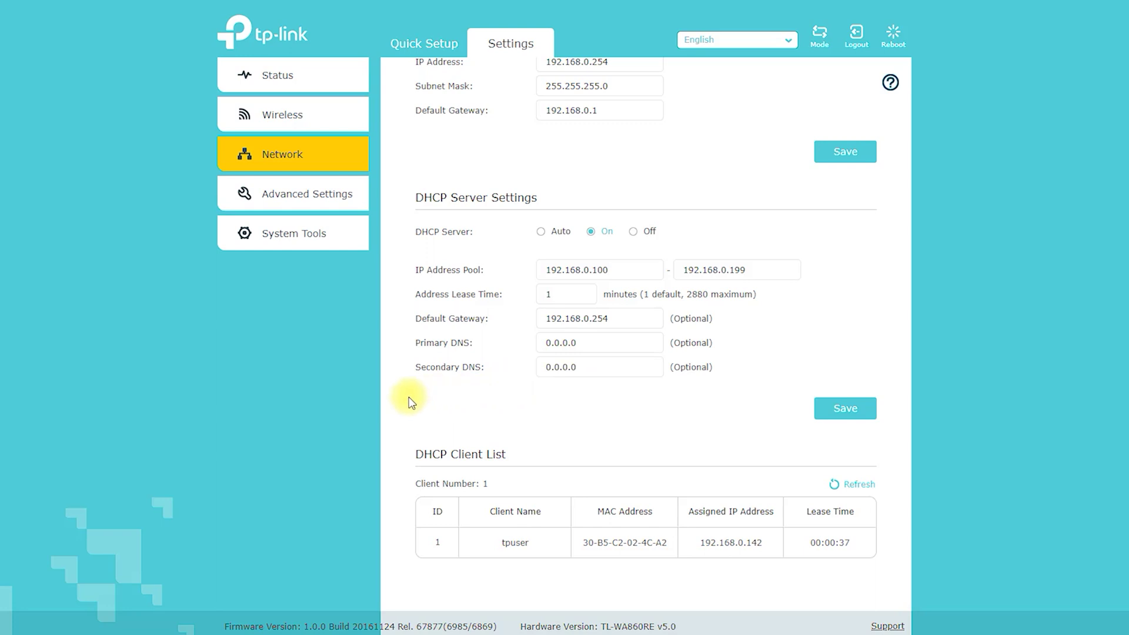
- Set Primary DNS to 1.1.1.1 and Secondary DNS to 8.8.8.8
double_click(588, 347)
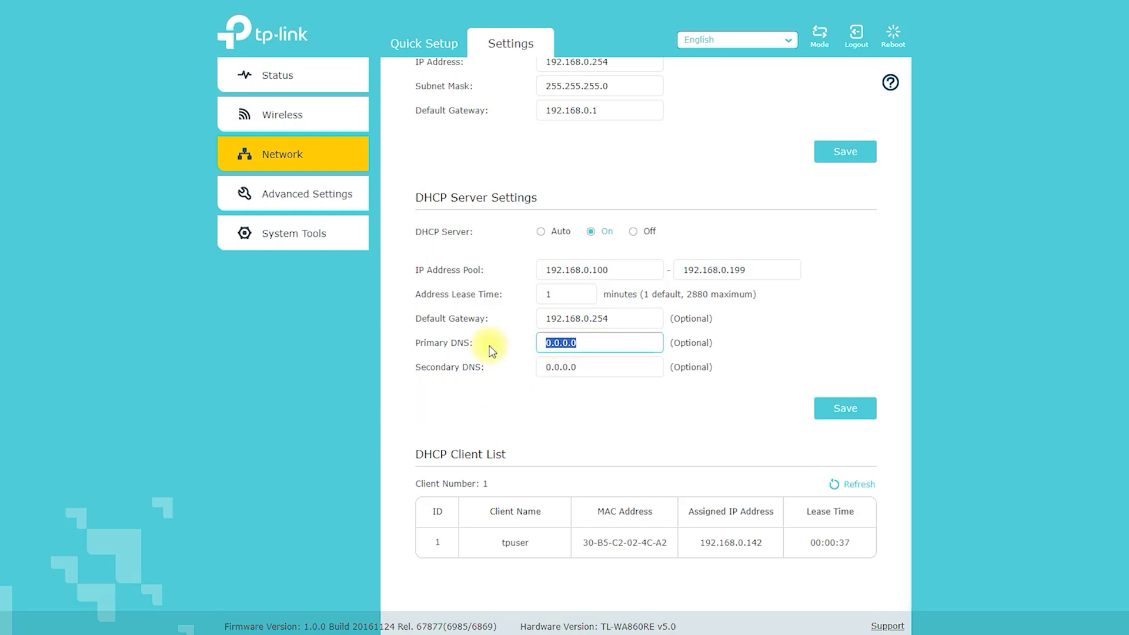
type("Here You Can Change")
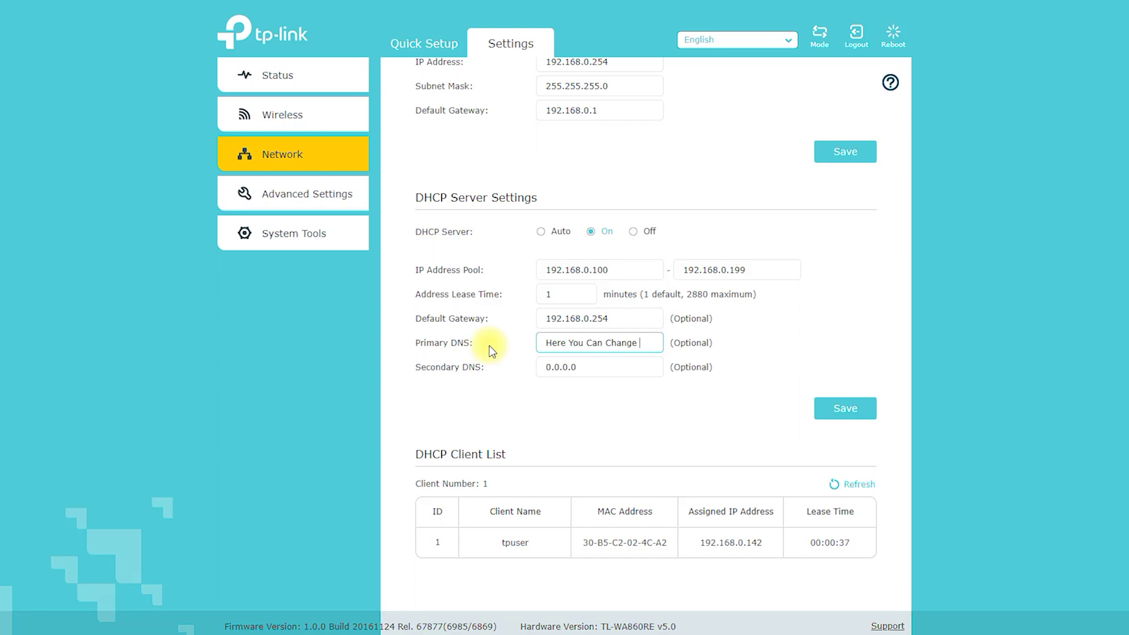
left_click(556, 366)
left_click(637, 345)
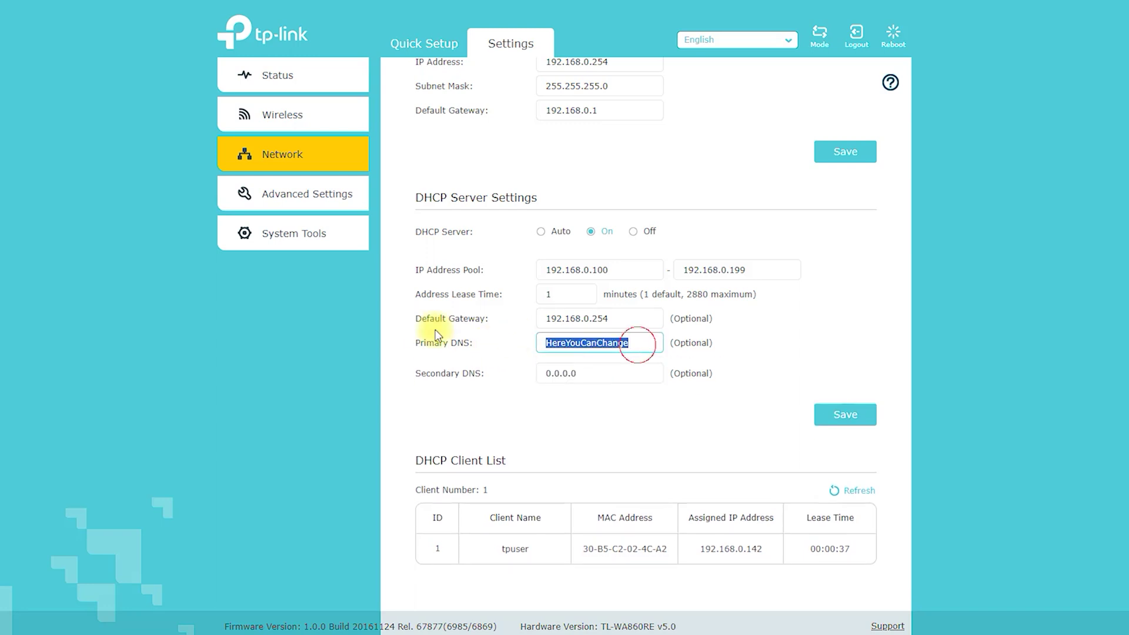
type("1.1.1.1.")
left_click_drag(585, 367, 407, 371)
type("8.8.8.8")
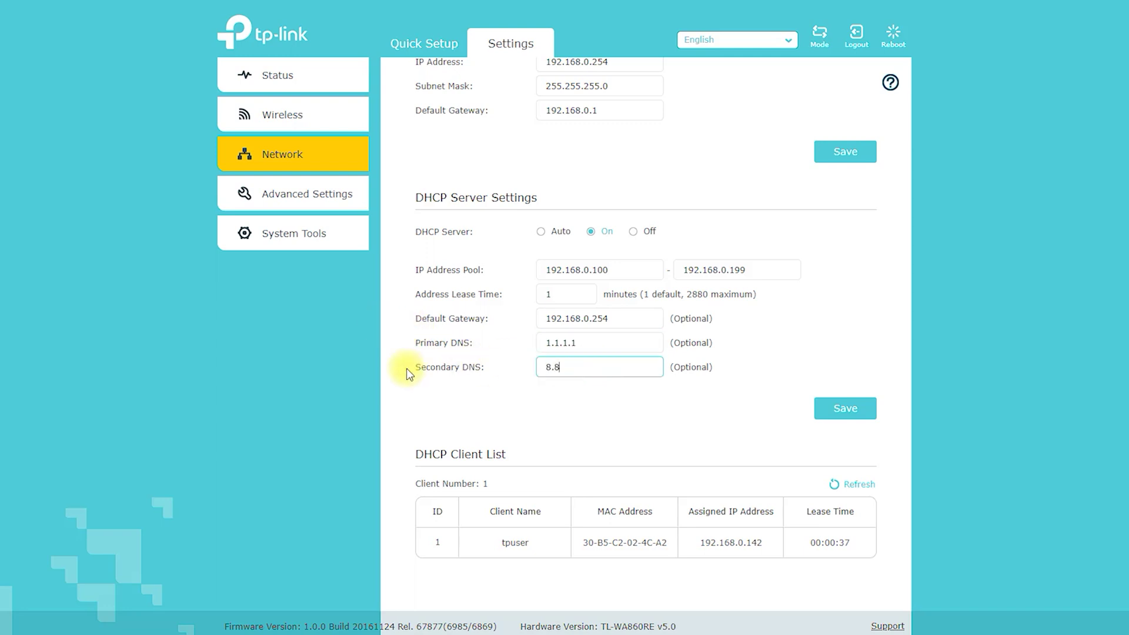
left_click(580, 453)
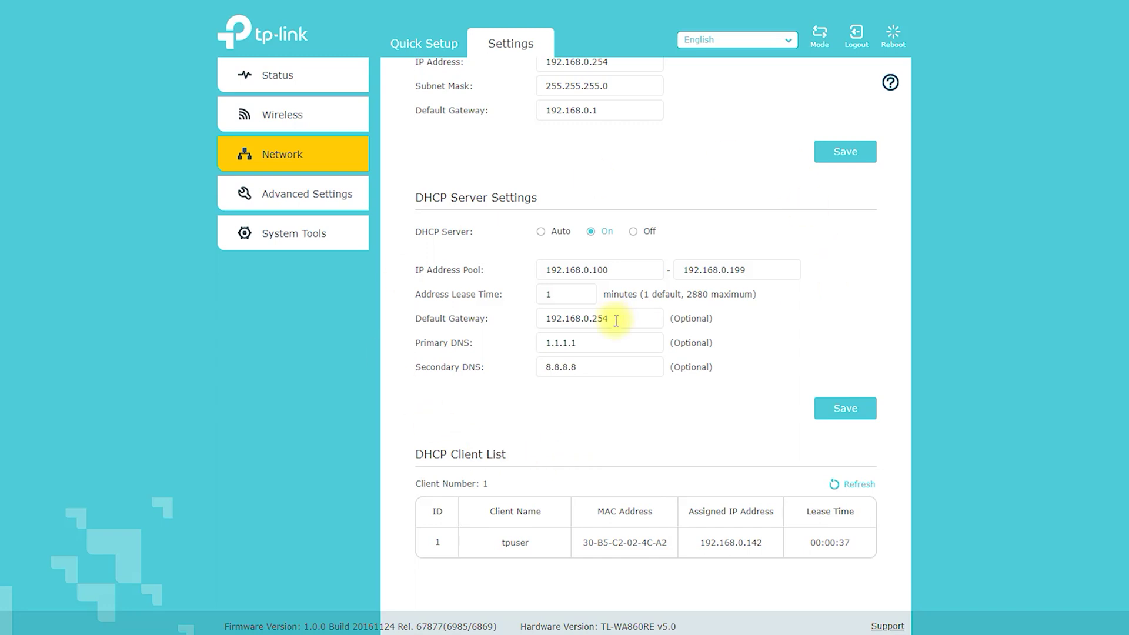
scroll(617, 341, "up", 2)
scroll(621, 357, "down", 1)
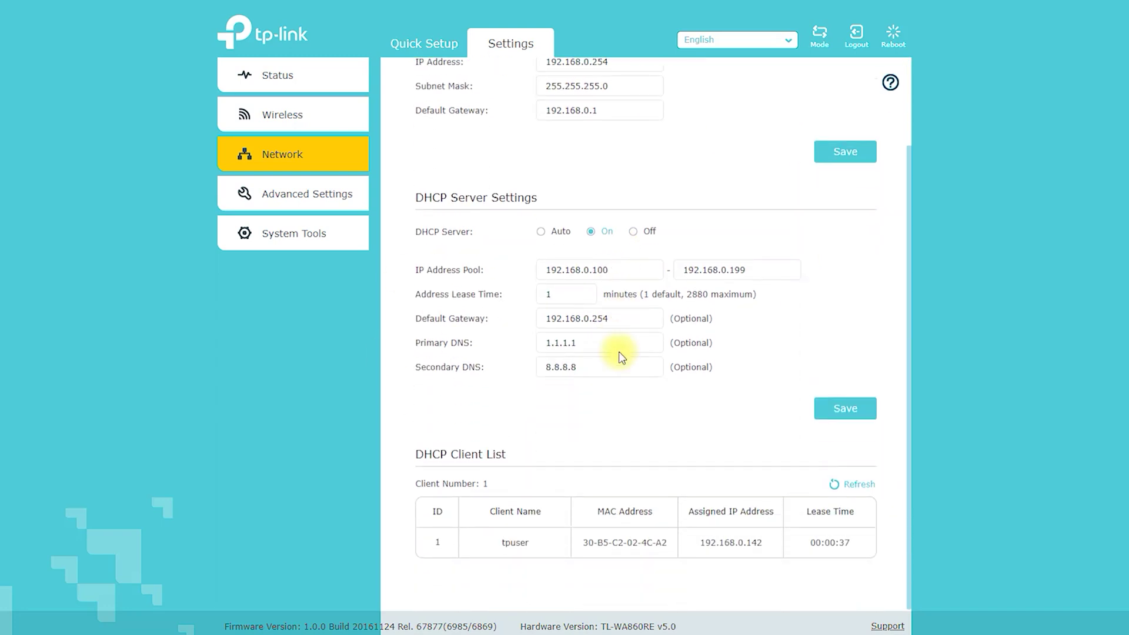
mouse_move(443, 152)
left_mouse_down()
mouse_move(368, 192)
mouse_move(461, 214)
left_mouse_up()
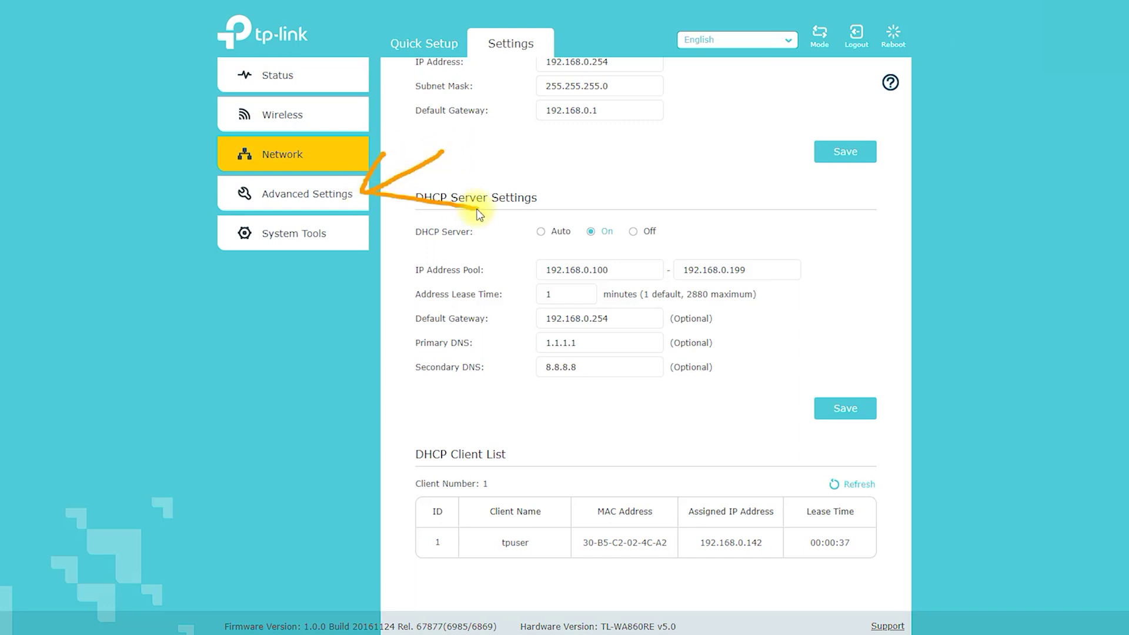
- Expand Advanced Settings and view the Power Schedule page
left_click(322, 195)
left_click(390, 232)
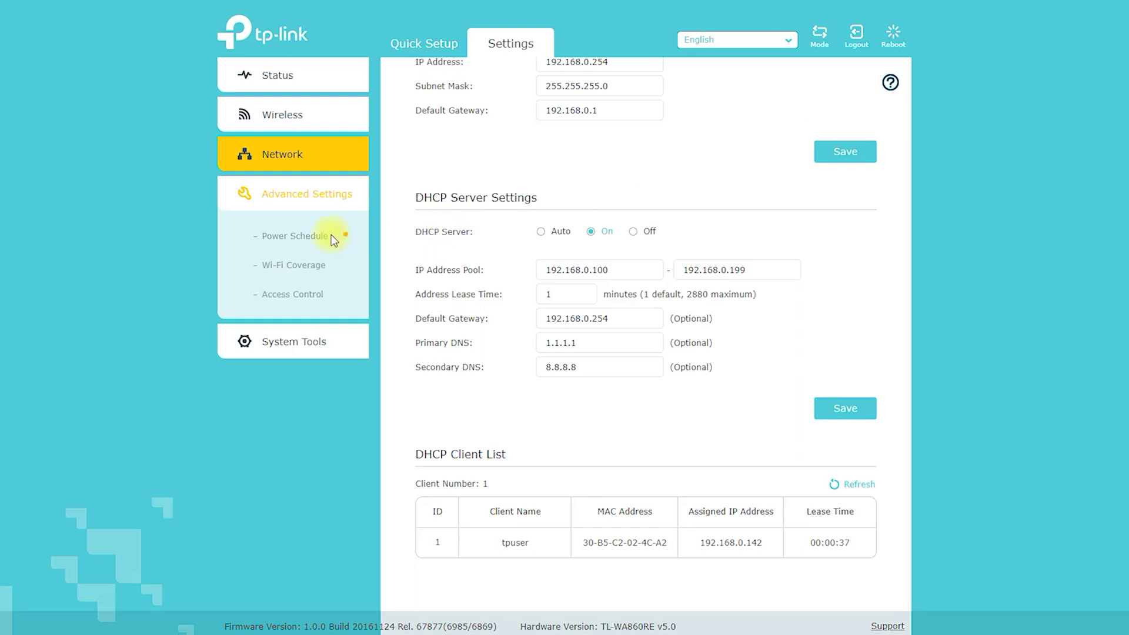
left_click_drag(256, 268, 312, 254)
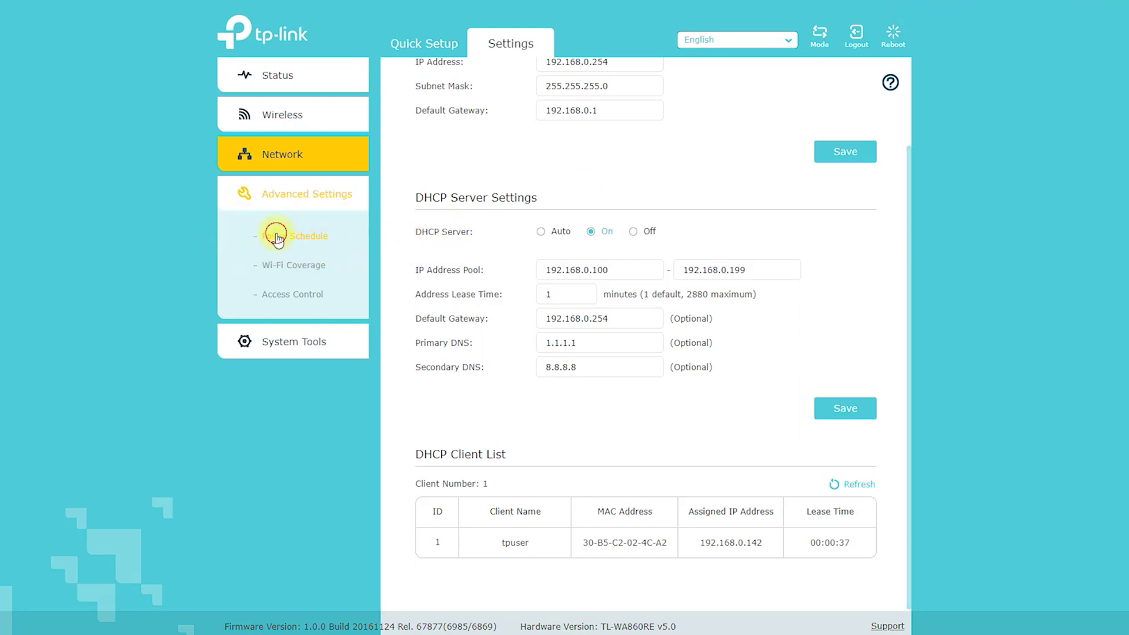
left_click(247, 238)
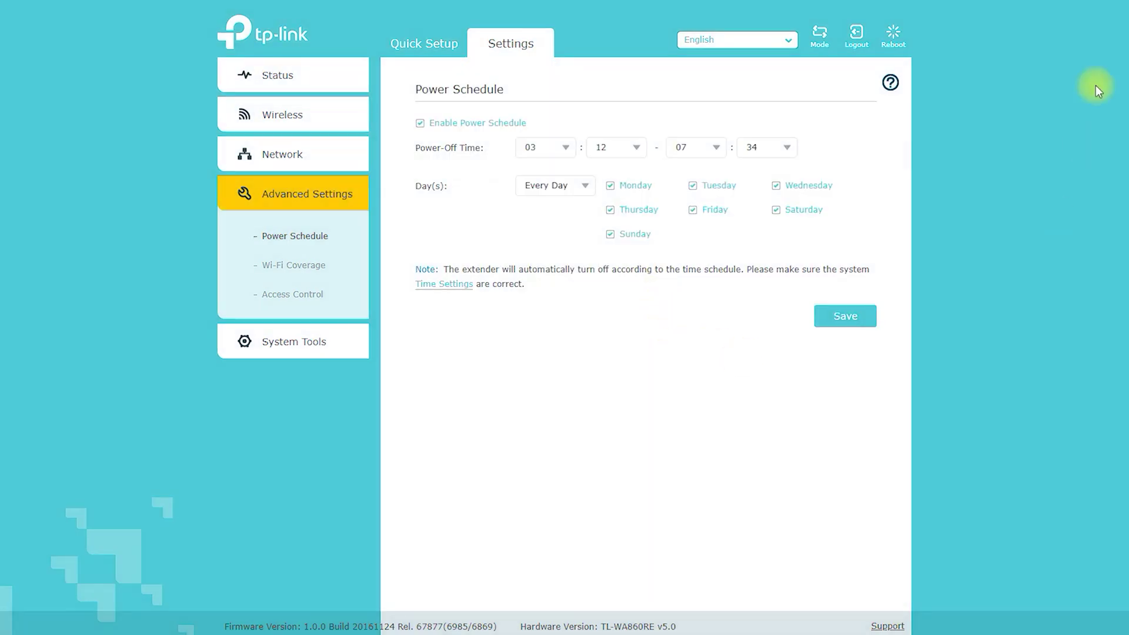
- Lower Wi-Fi Coverage from Max through Mid to Min
left_click(294, 265)
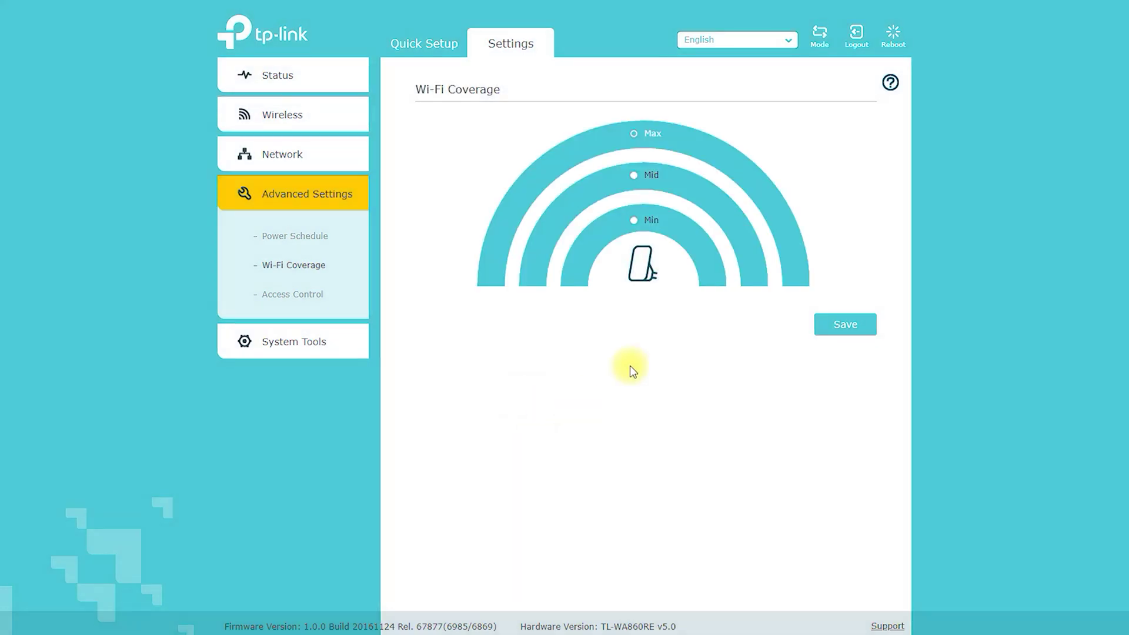
left_click(633, 175)
left_click(634, 222)
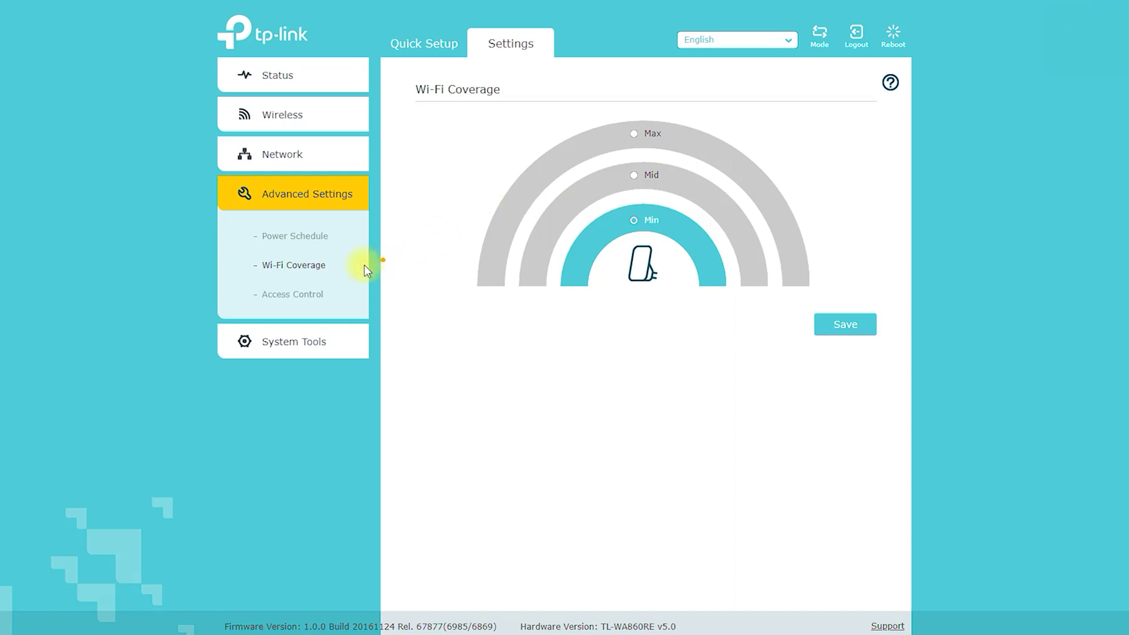
mouse_move(331, 272)
left_mouse_down()
mouse_move(453, 253)
mouse_move(431, 320)
left_mouse_up()
key("Escape")
left_click(294, 294)
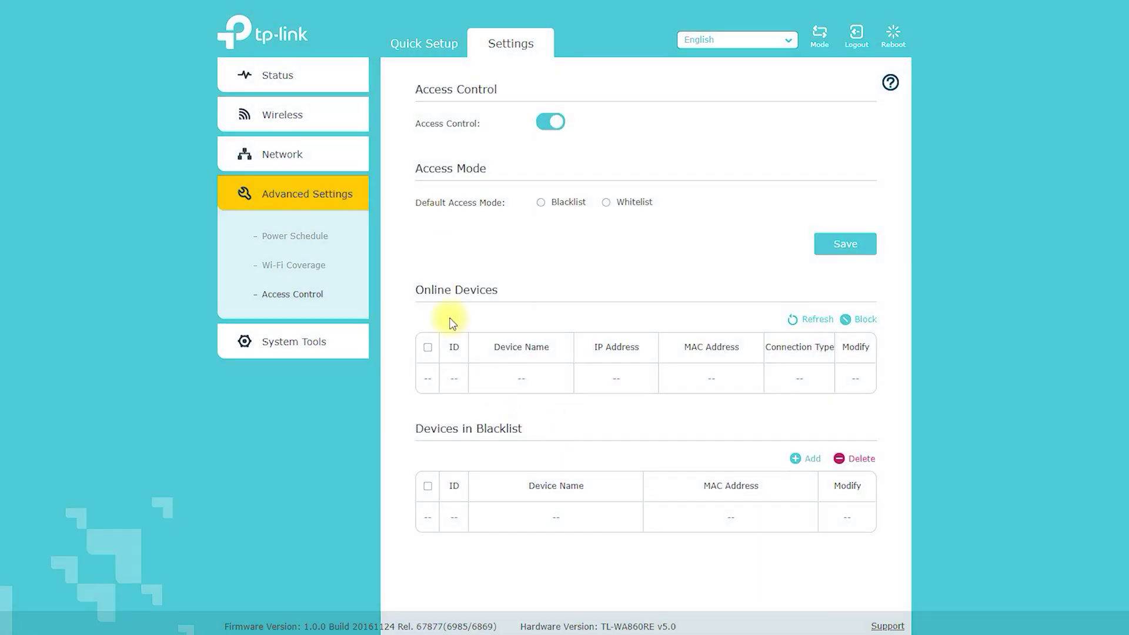
- Annotate the Access Control switch and the Whitelist/Blacklist access mode options
mouse_move(416, 142)
left_mouse_down()
mouse_move(597, 106)
mouse_move(429, 106)
mouse_move(406, 143)
left_mouse_up()
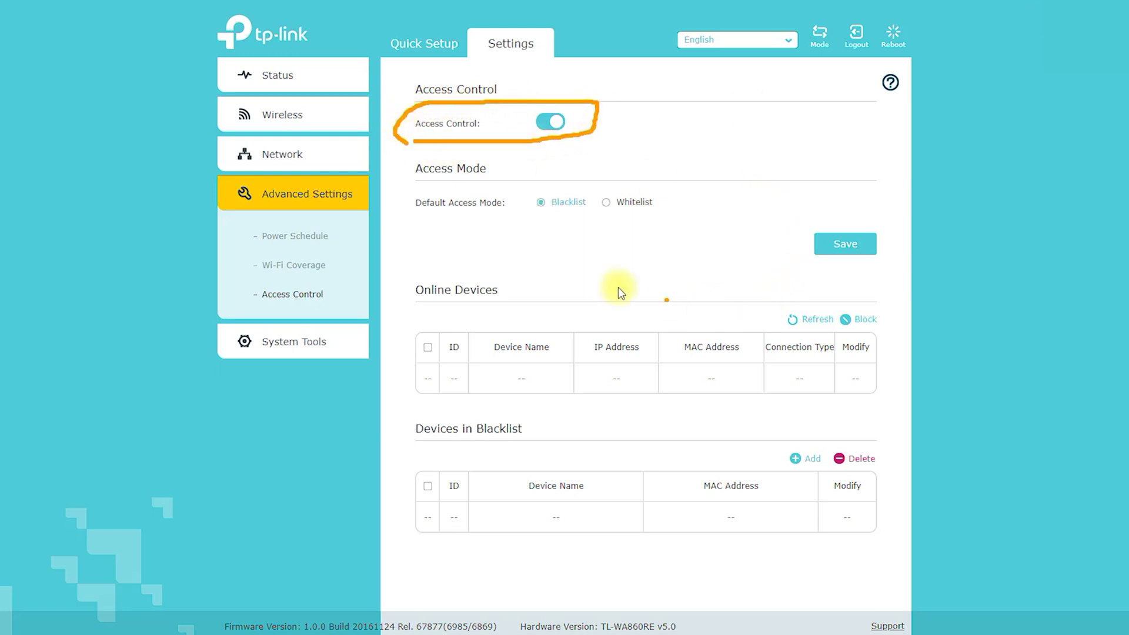
left_click_drag(412, 222, 608, 226)
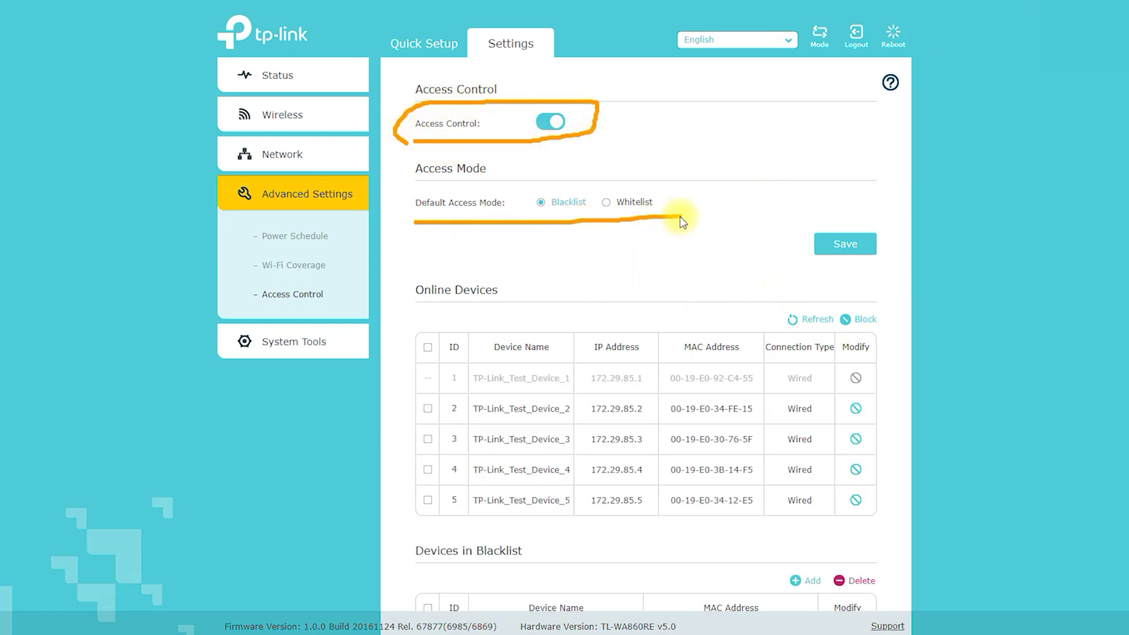
mouse_move(715, 115)
left_mouse_down()
mouse_move(691, 151)
mouse_move(636, 185)
left_mouse_up()
left_click_drag(636, 143, 703, 184)
mouse_move(496, 165)
left_mouse_down()
mouse_move(555, 190)
mouse_move(567, 163)
left_mouse_up()
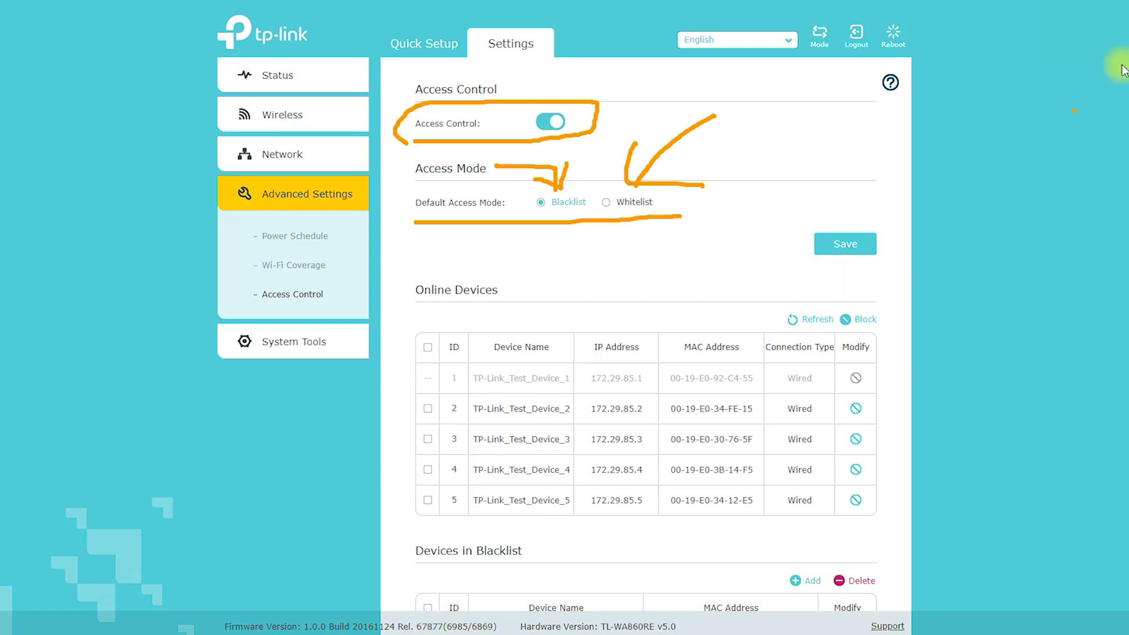
key("Escape")
- Mark the device tables, then try adding a blacklist device and dismiss the maximum-entries alert
scroll(644, 310, "down", 3)
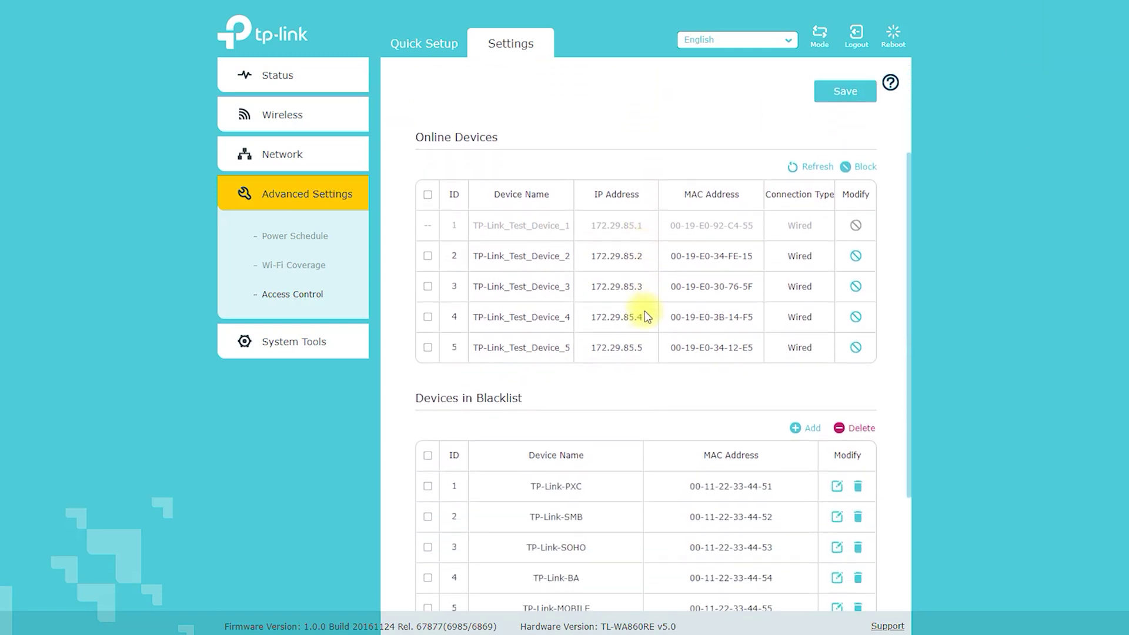
mouse_move(399, 122)
left_mouse_down()
mouse_move(501, 125)
mouse_move(427, 87)
mouse_move(393, 120)
mouse_move(421, 127)
left_mouse_up()
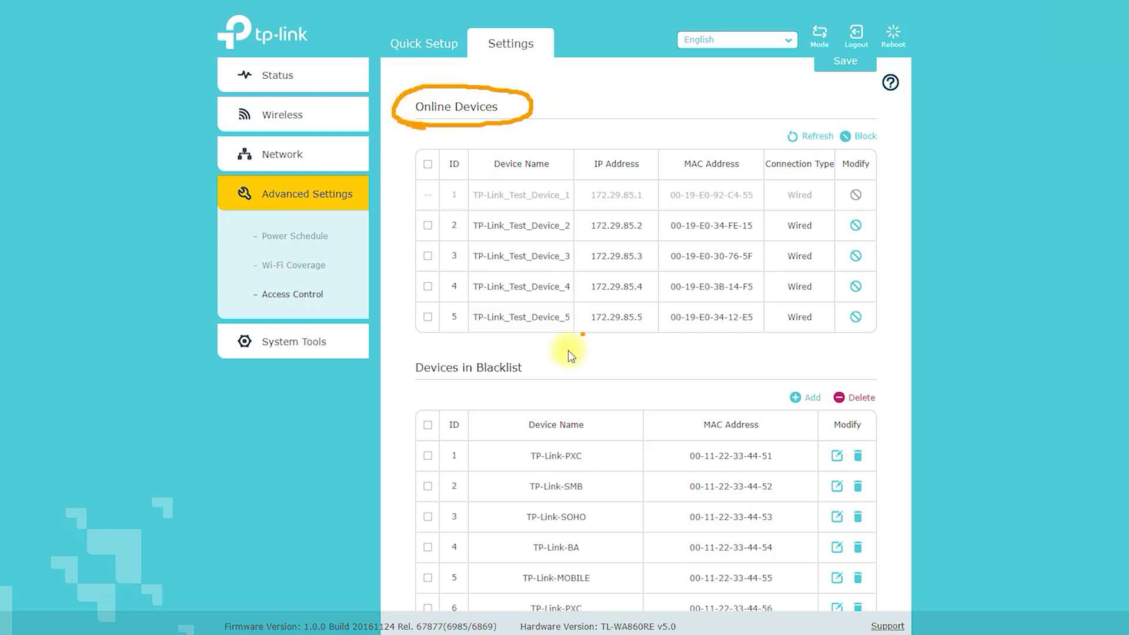
mouse_move(406, 384)
left_mouse_down()
mouse_move(478, 392)
mouse_move(489, 353)
left_mouse_up()
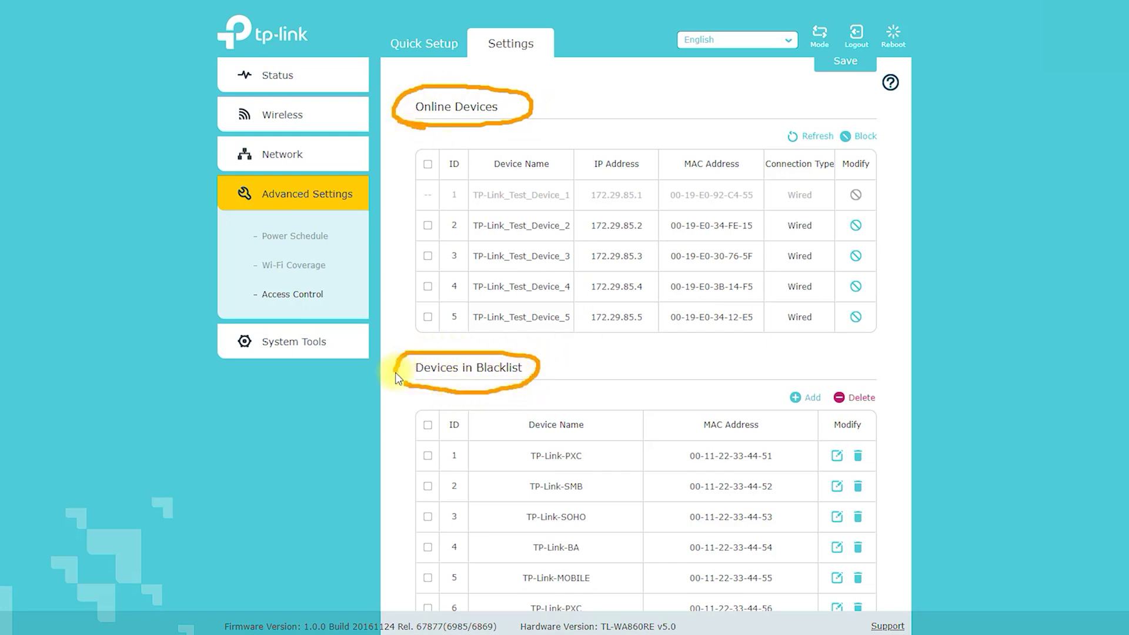
mouse_move(552, 369)
left_mouse_down()
mouse_move(792, 369)
mouse_move(765, 381)
left_mouse_up()
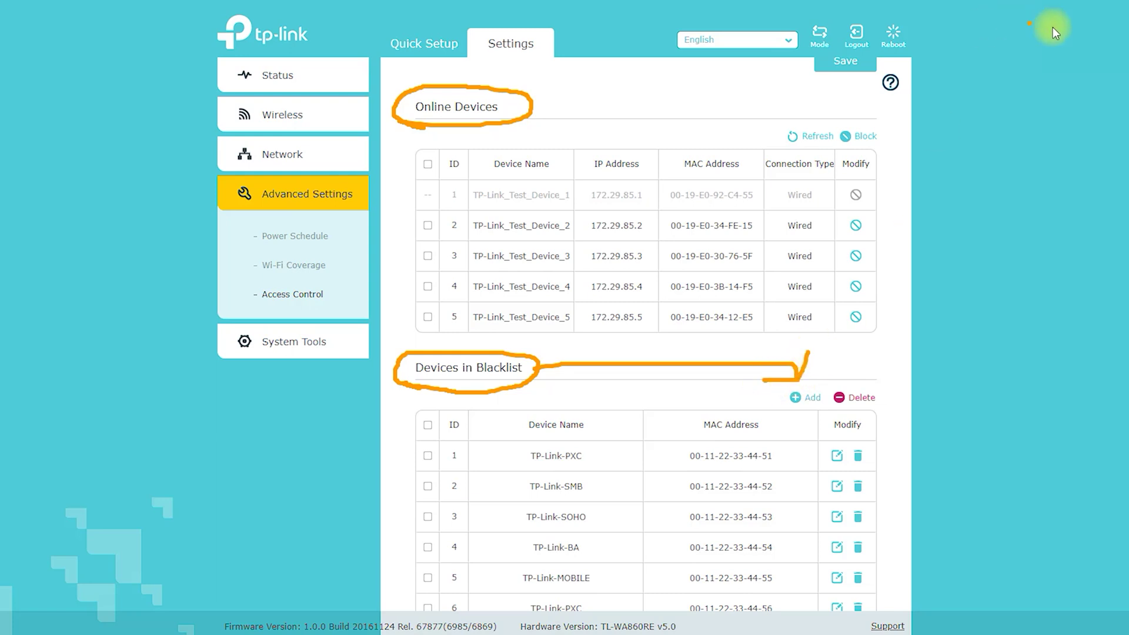
key("Escape")
left_click(807, 402)
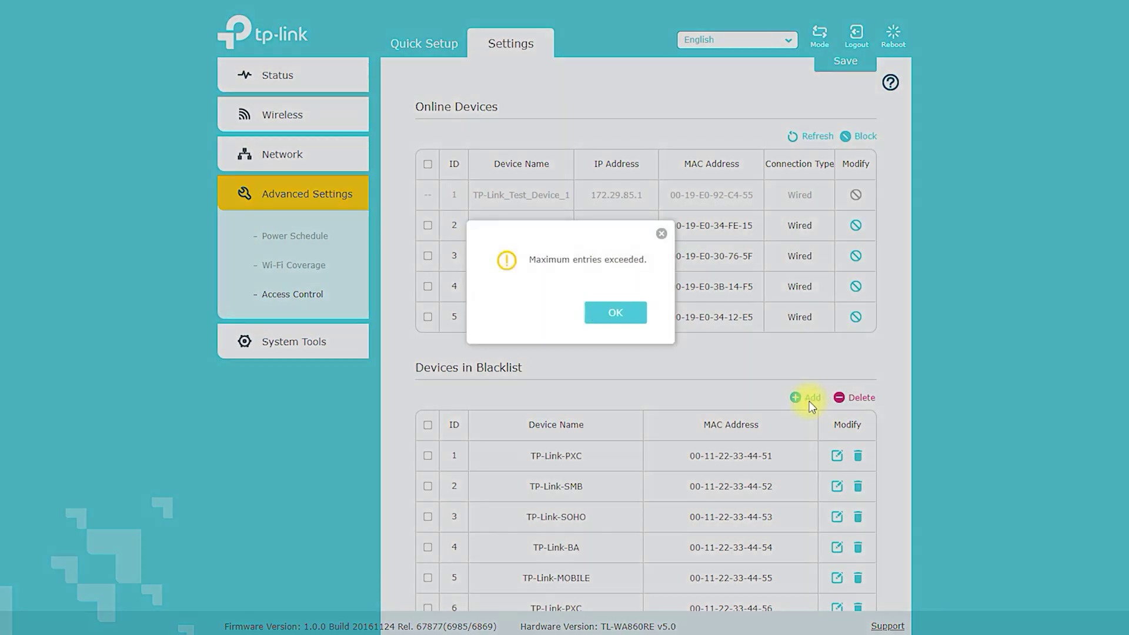
left_click(614, 312)
left_click(856, 457)
left_click(858, 458)
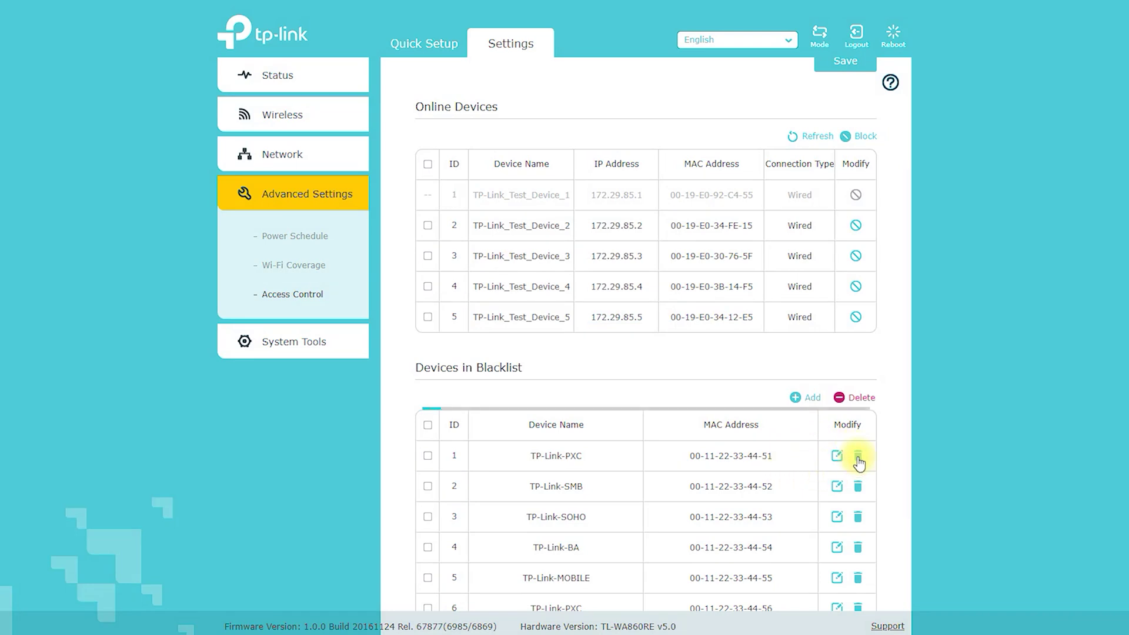
- Open the TP-Link-PXC blacklist entry for editing and select its MAC address and name
left_click(837, 456)
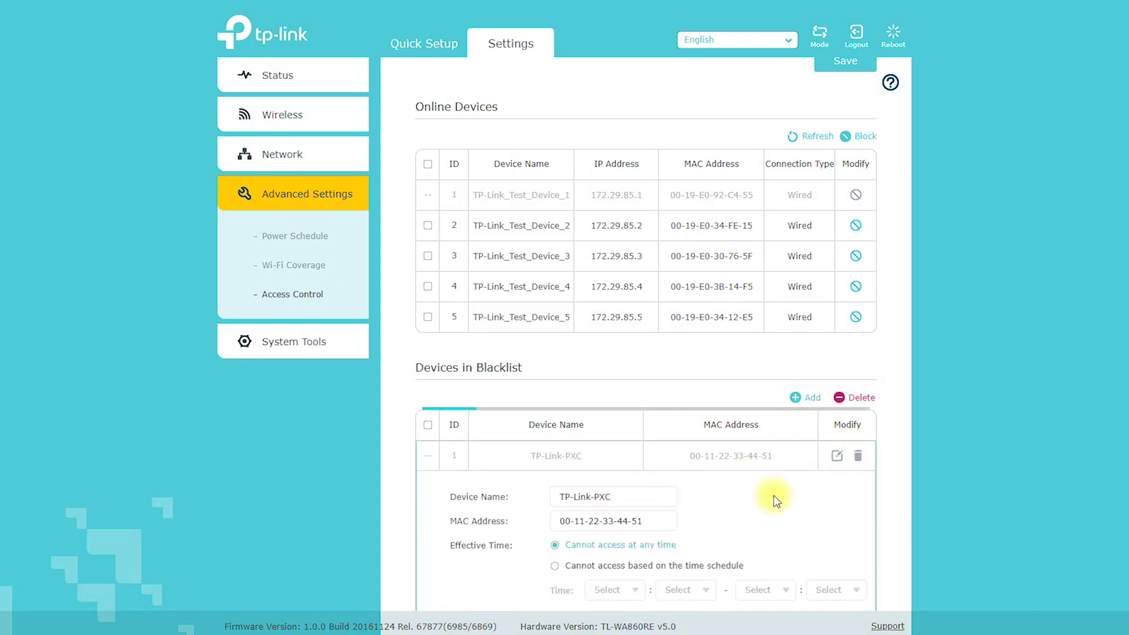
scroll(676, 424, "down", 2)
left_click_drag(657, 399, 518, 400)
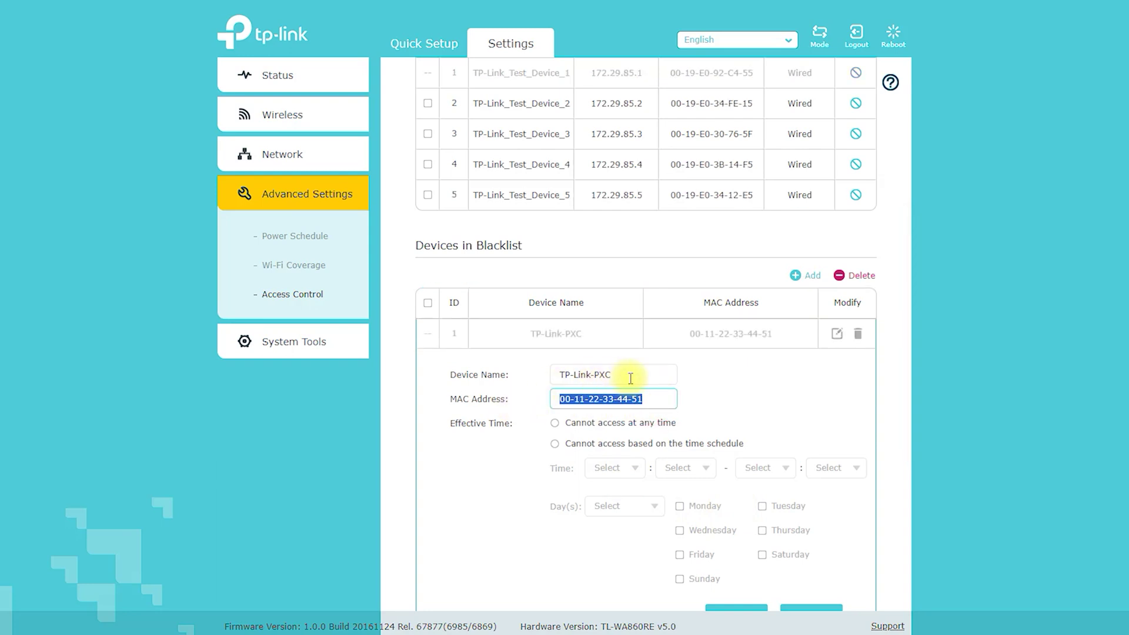
left_click_drag(636, 378, 521, 379)
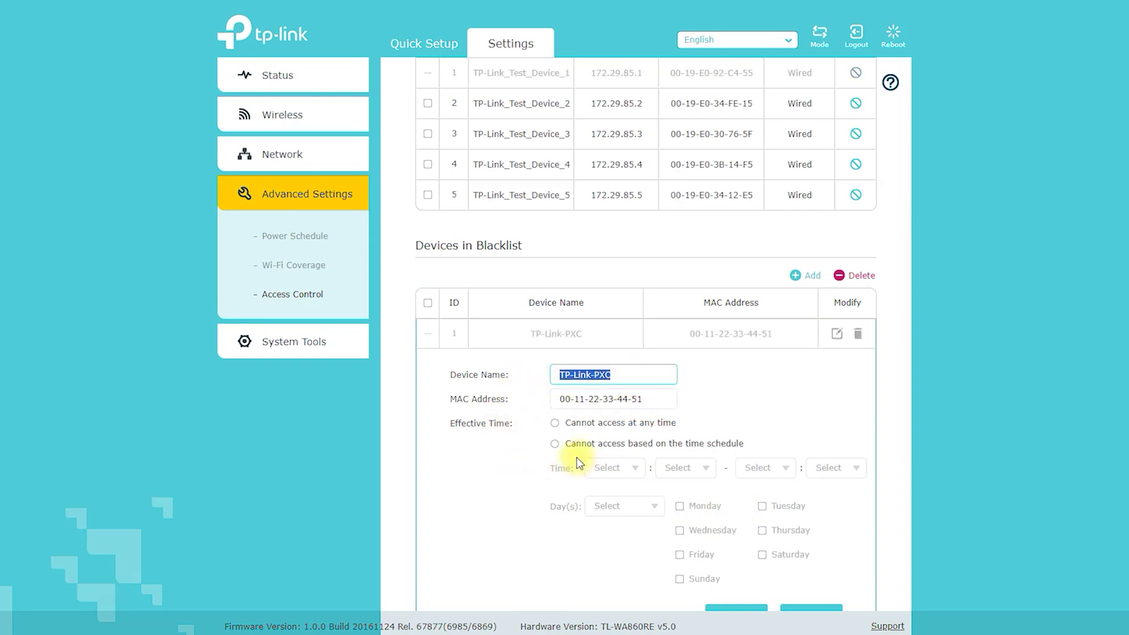
left_click(295, 357)
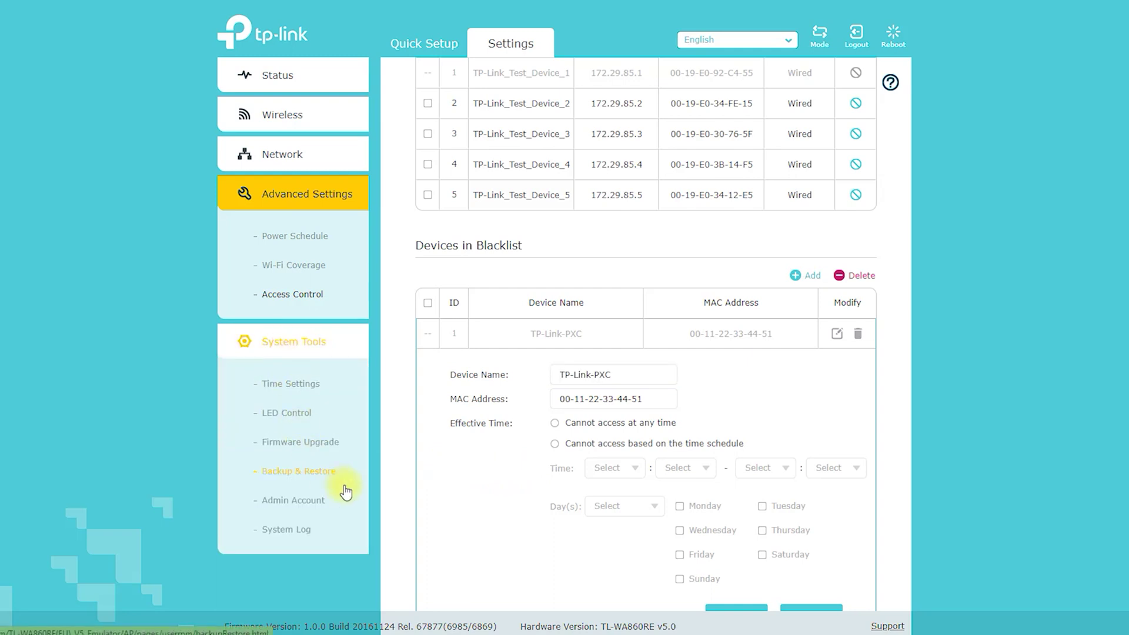
- Set the time zone to Pacific Time on the Time Settings page
left_click(290, 388)
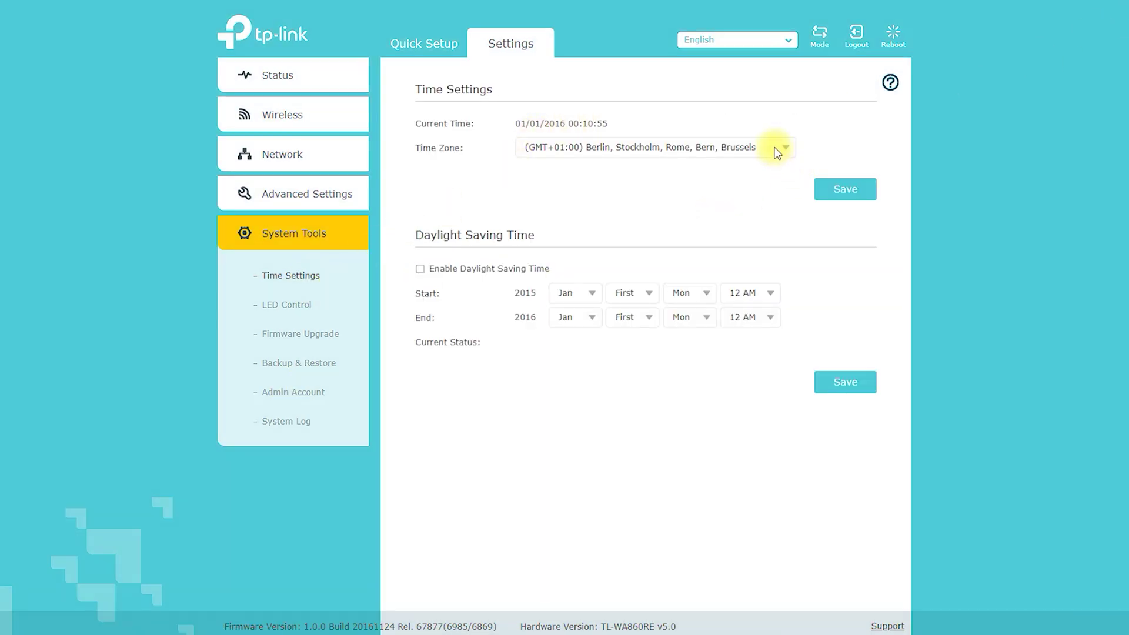
left_click(777, 147)
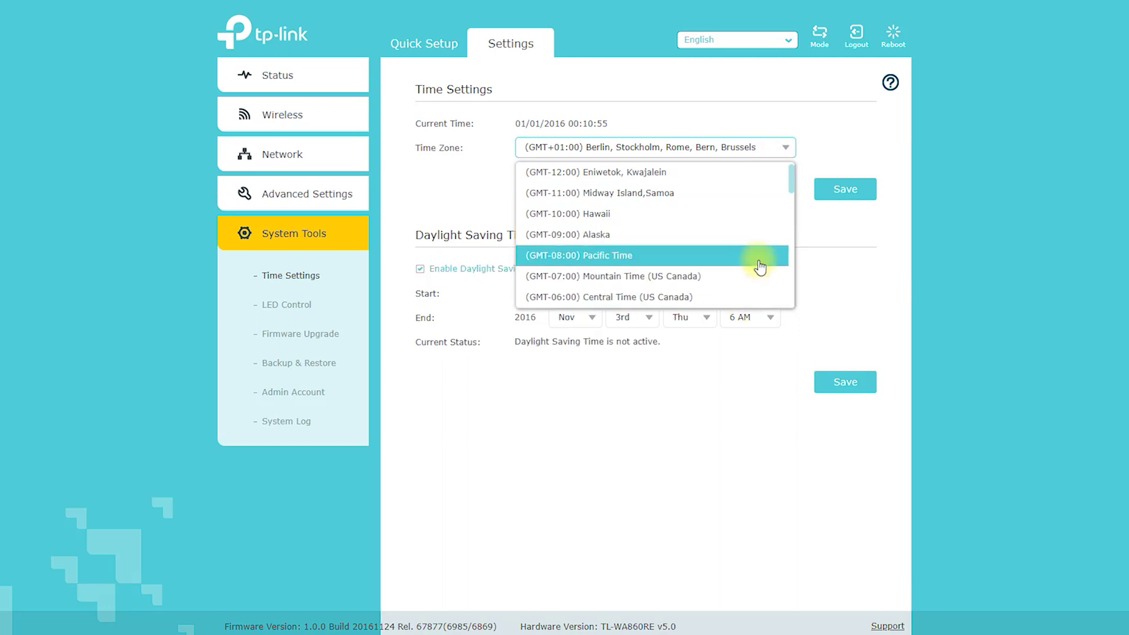
left_click(759, 256)
left_click(781, 156)
scroll(728, 235, "down", 5)
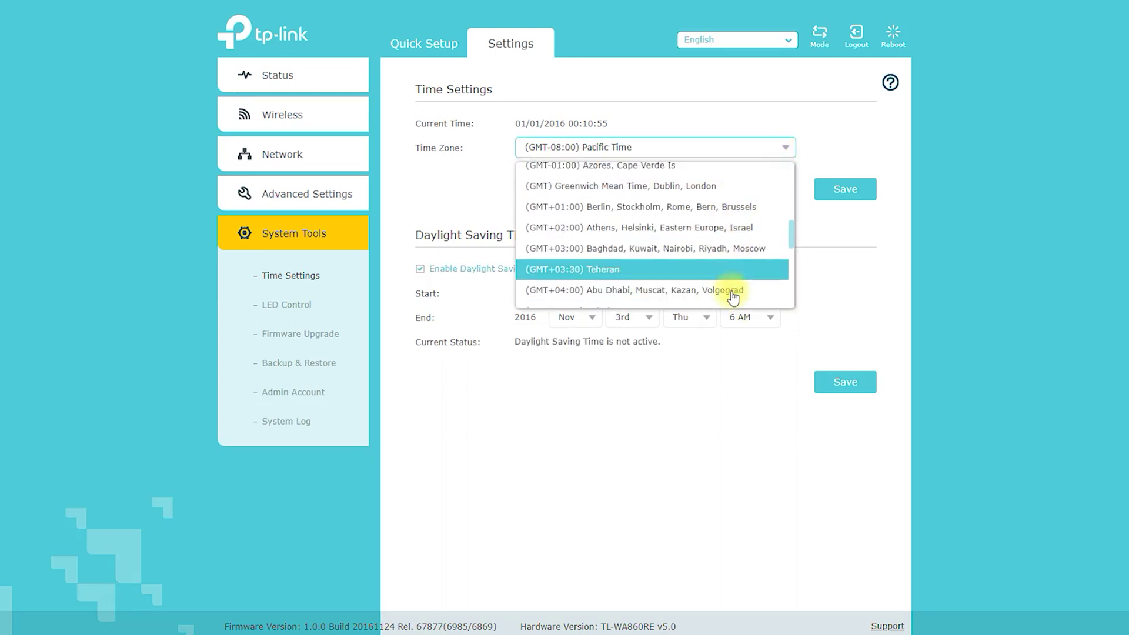
left_click(583, 412)
- Review the LED Control and Firmware Upgrade pages, then go to Backup & Restore
left_click(281, 307)
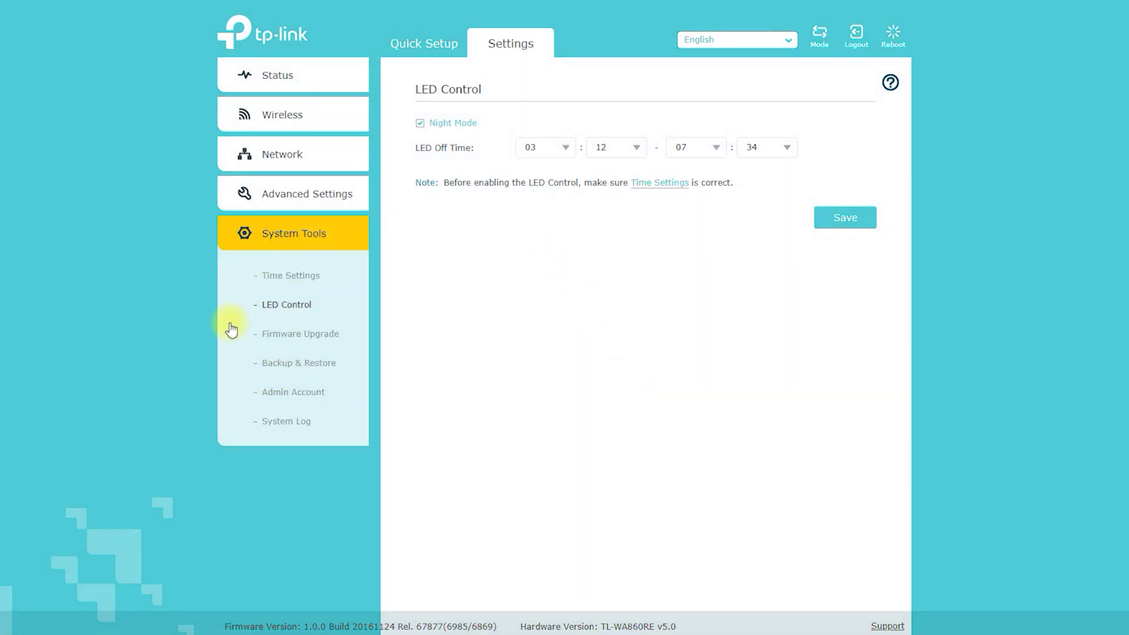
left_click(300, 340)
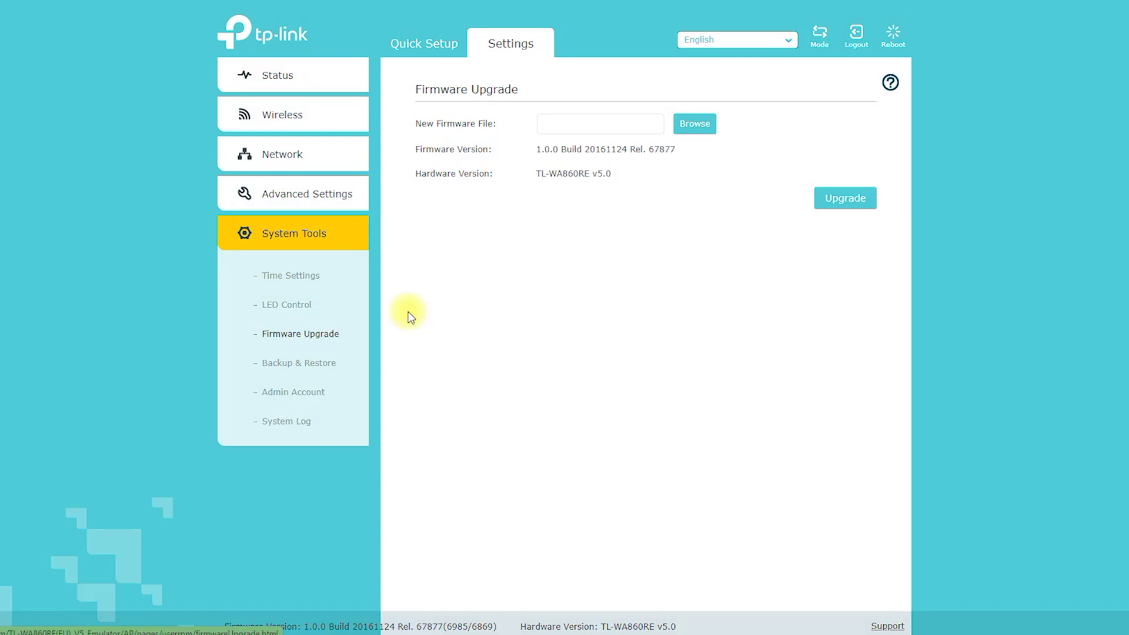
mouse_move(406, 107)
left_mouse_down()
mouse_move(510, 103)
mouse_move(461, 69)
mouse_move(398, 93)
mouse_move(405, 106)
left_mouse_up()
mouse_move(532, 139)
left_mouse_down()
mouse_move(755, 131)
mouse_move(549, 104)
mouse_move(580, 140)
left_mouse_up()
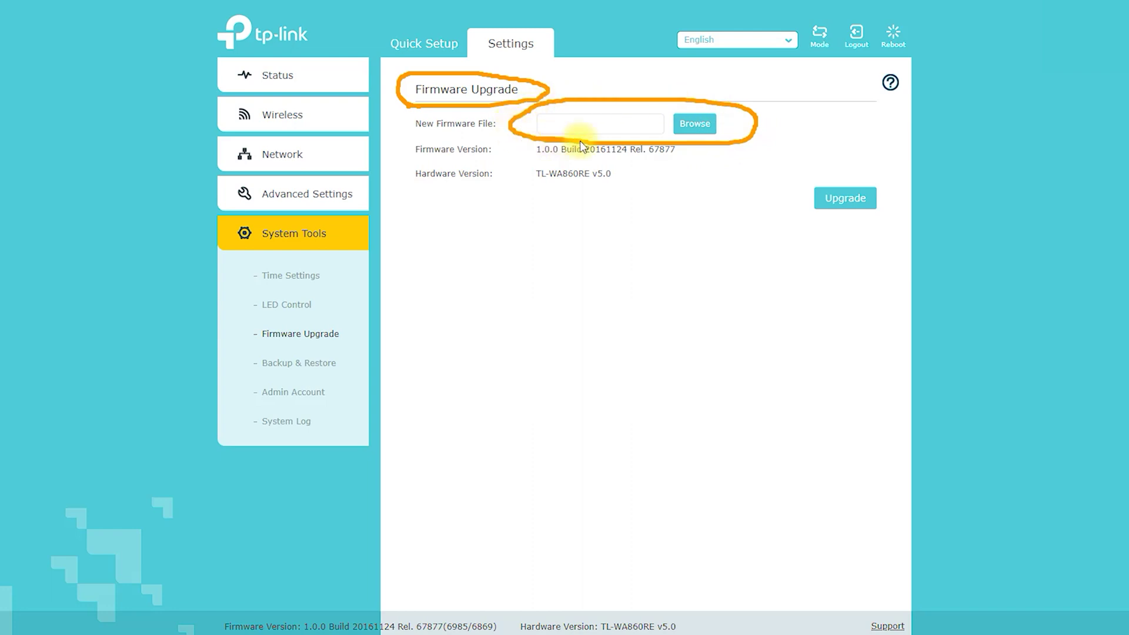
mouse_move(894, 173)
left_mouse_down()
mouse_move(767, 213)
mouse_move(858, 179)
left_mouse_up()
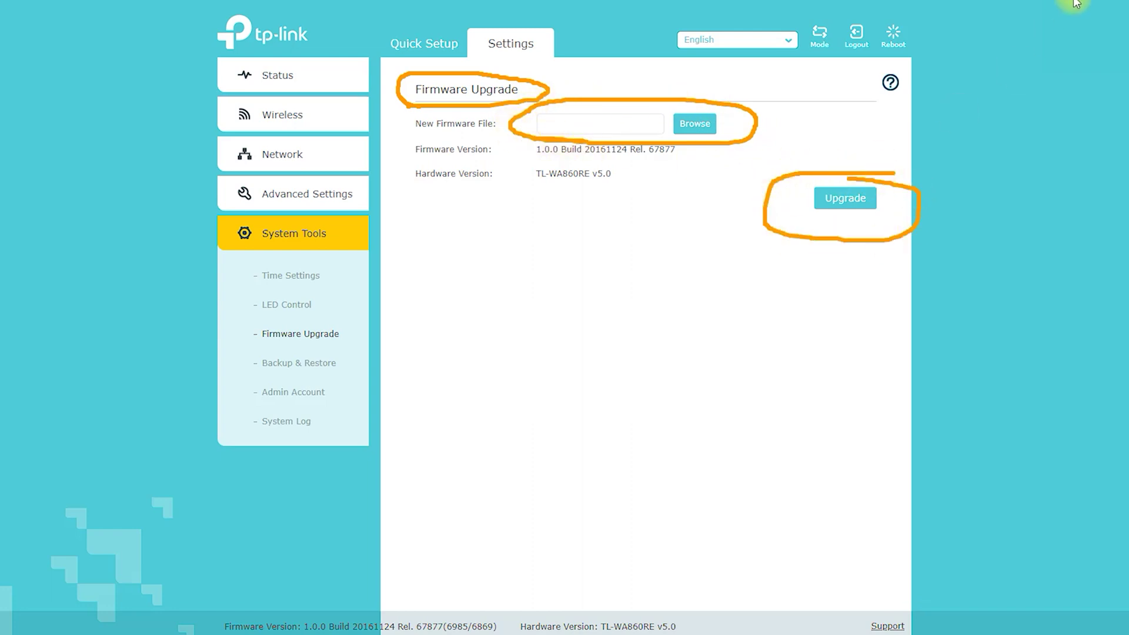
left_click(317, 368)
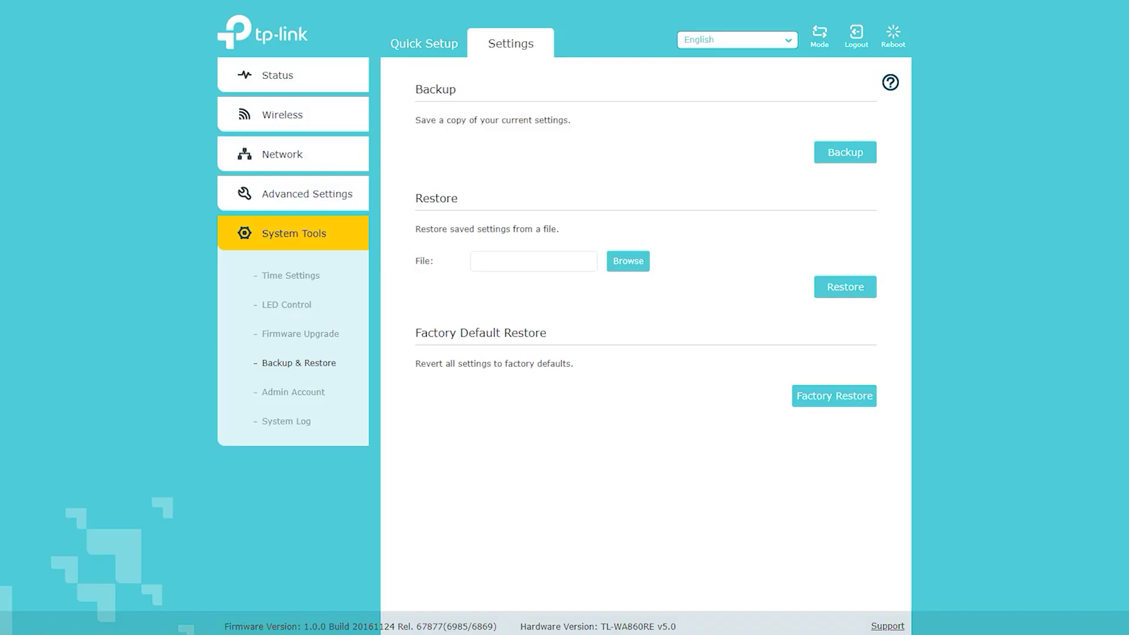
- Look over the Backup & Restore page's backup and restore options
left_click_drag(353, 368, 423, 109)
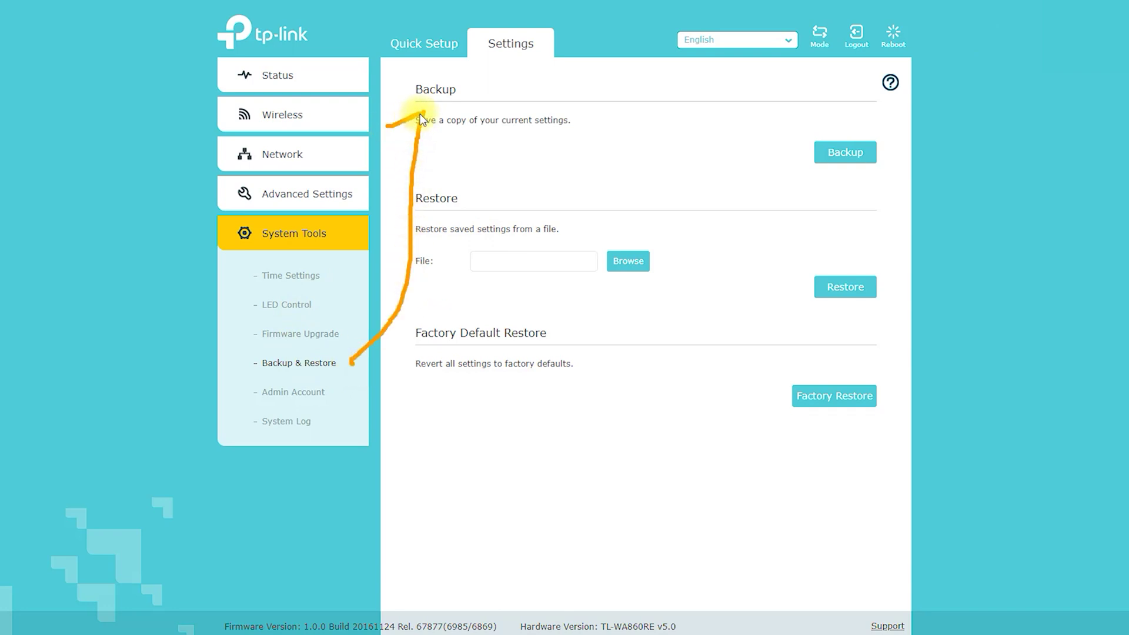
mouse_move(818, 190)
left_mouse_down()
mouse_move(896, 140)
mouse_move(816, 191)
left_mouse_up()
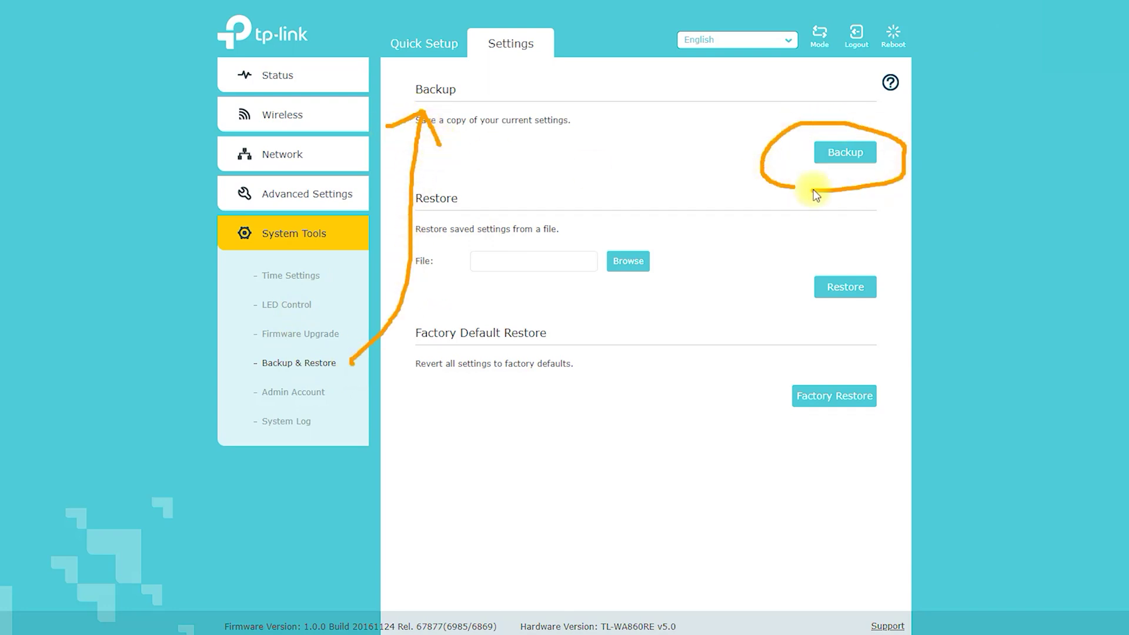
mouse_move(471, 196)
left_mouse_down()
mouse_move(675, 197)
mouse_move(811, 261)
mouse_move(856, 204)
left_mouse_up()
mouse_move(571, 334)
left_mouse_down()
mouse_move(814, 361)
mouse_move(814, 372)
left_mouse_up()
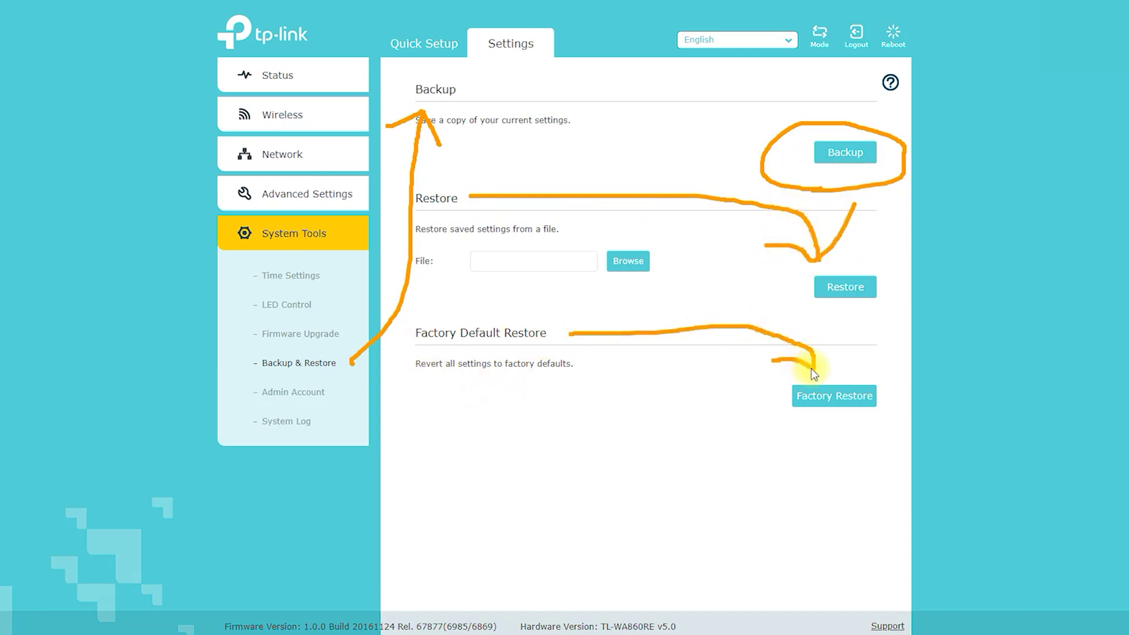
key("Escape")
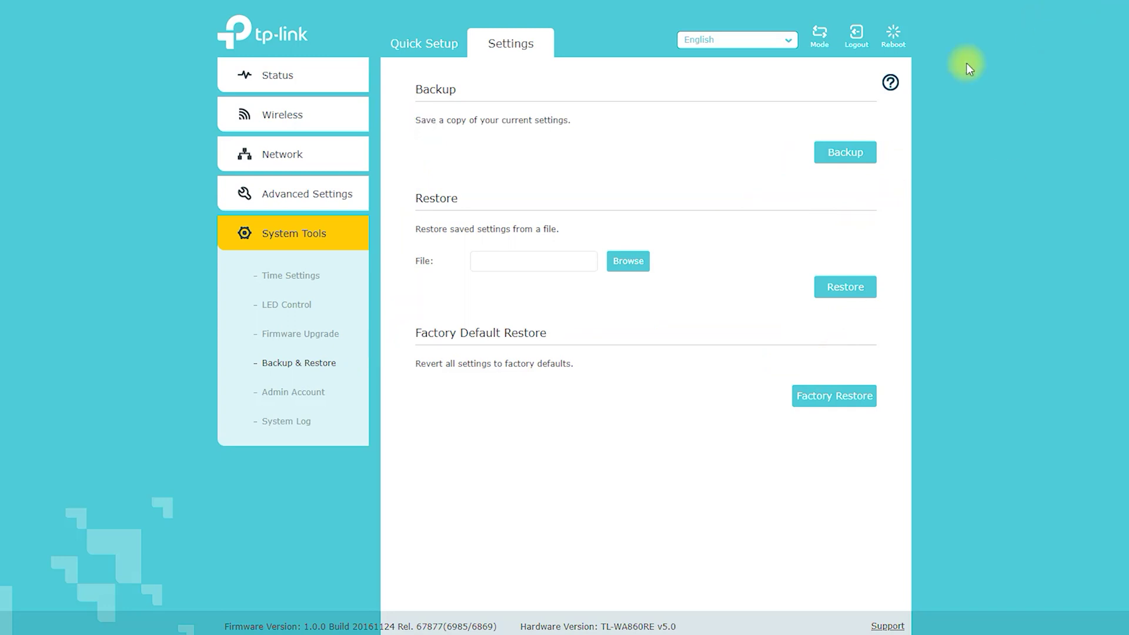
- Review the Admin Account old, new and confirm password fields, then go to System Log
left_click(294, 392)
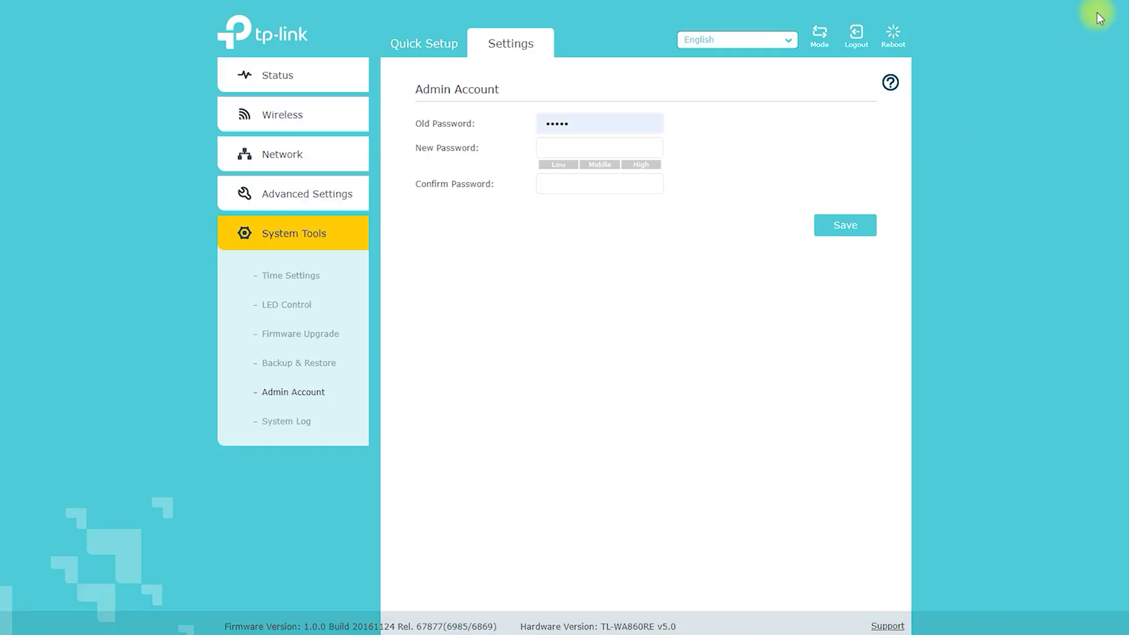
mouse_move(422, 114)
left_mouse_down()
mouse_move(529, 96)
mouse_move(405, 108)
mouse_move(497, 127)
left_mouse_up()
left_click_drag(407, 163, 486, 163)
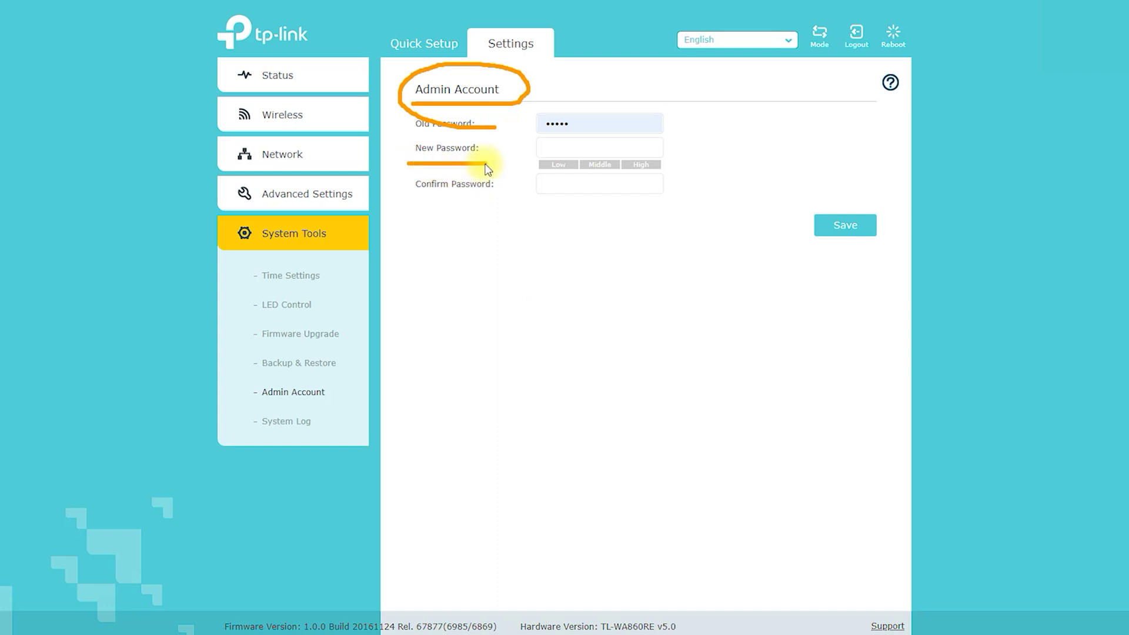
left_click_drag(412, 196, 488, 199)
mouse_move(845, 206)
left_mouse_down()
mouse_move(887, 212)
mouse_move(831, 189)
mouse_move(847, 205)
left_mouse_up()
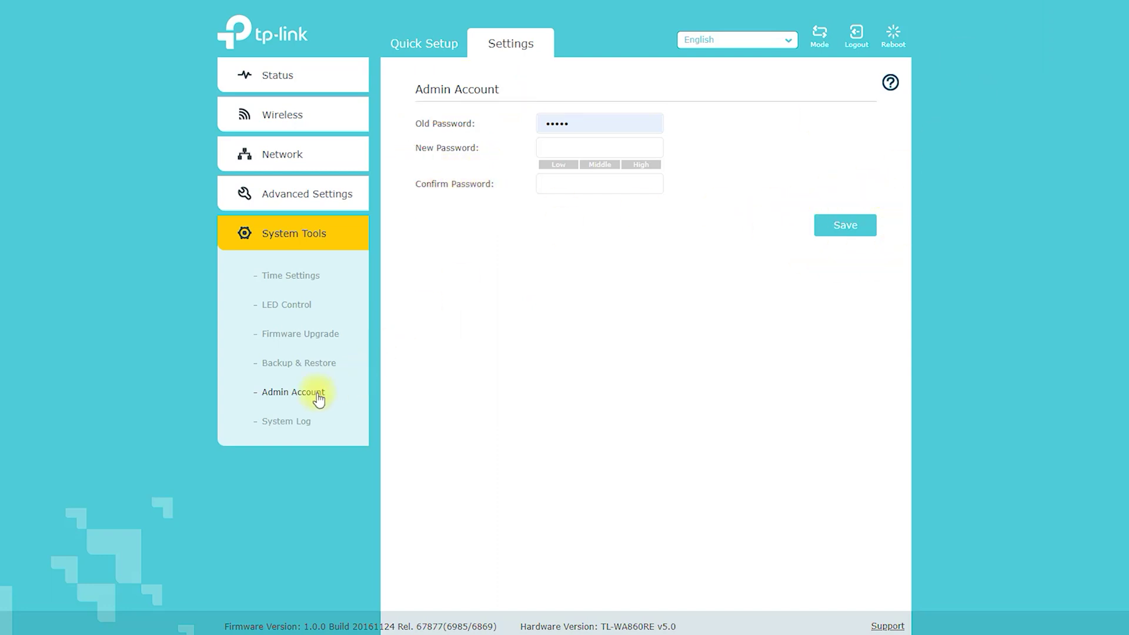
left_click(283, 420)
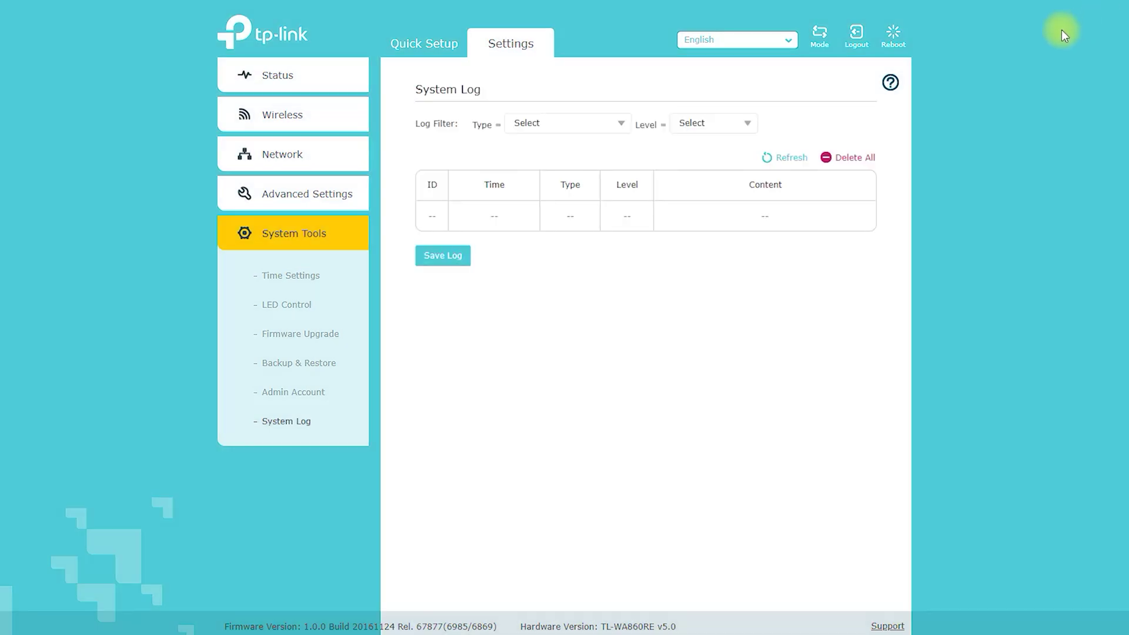
- Try the log Level filter with ALL, ERROR and INFO entries
left_click(738, 124)
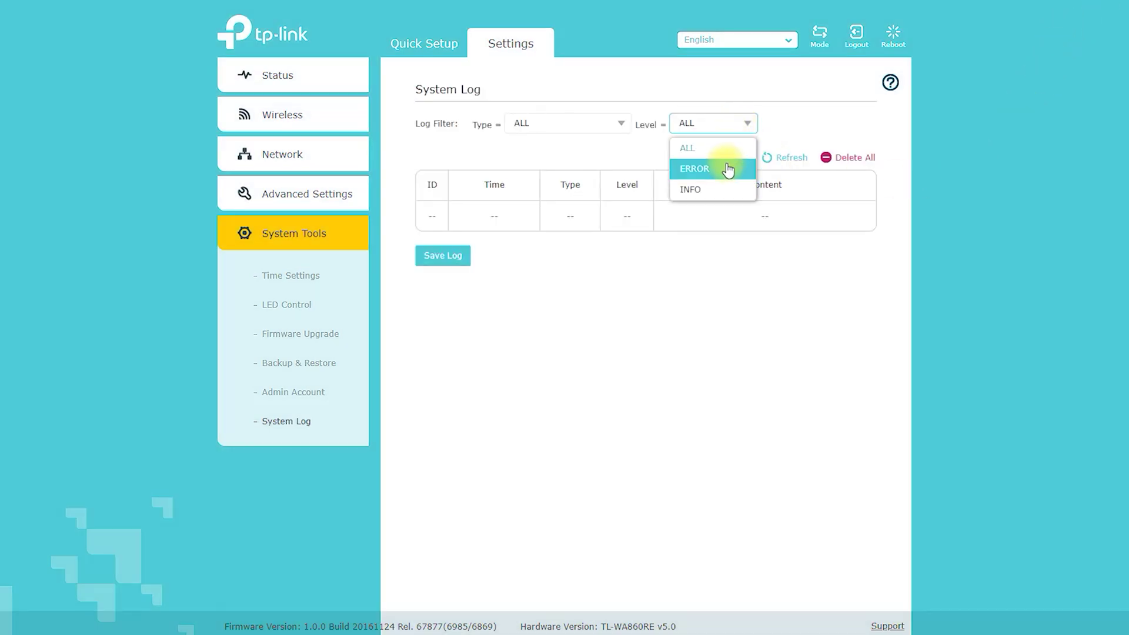
left_click(732, 150)
left_click(733, 122)
left_click(715, 166)
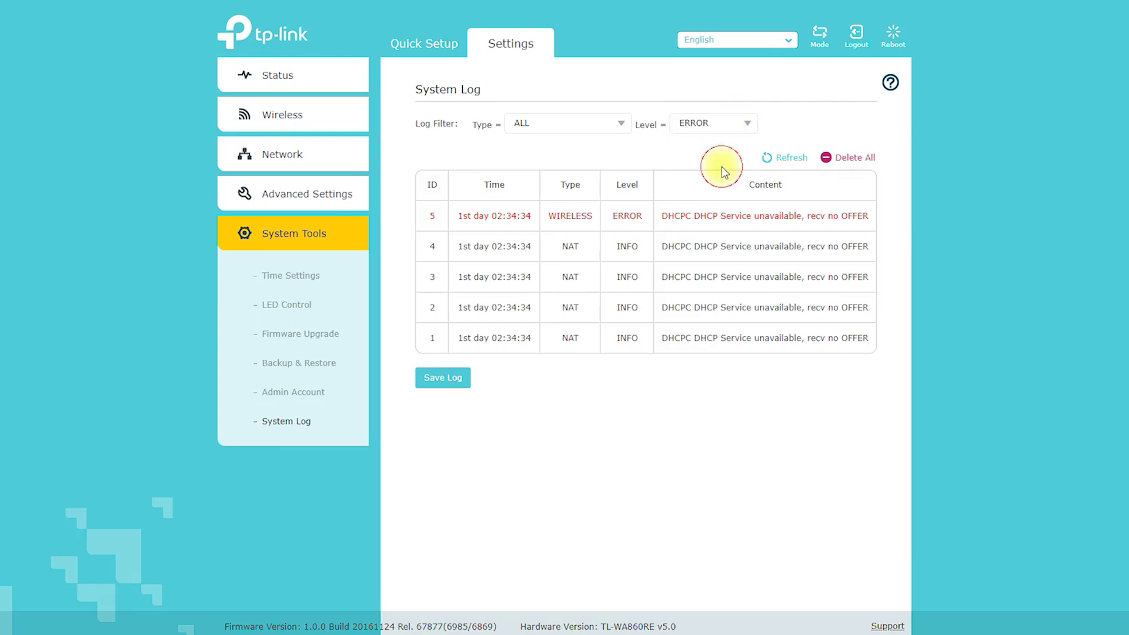
left_click(725, 124)
left_click(718, 188)
left_click(723, 122)
- Try the log Type filter with WIRELESS and DNS, leave it at ALL, and open Switch Mode
left_click(598, 125)
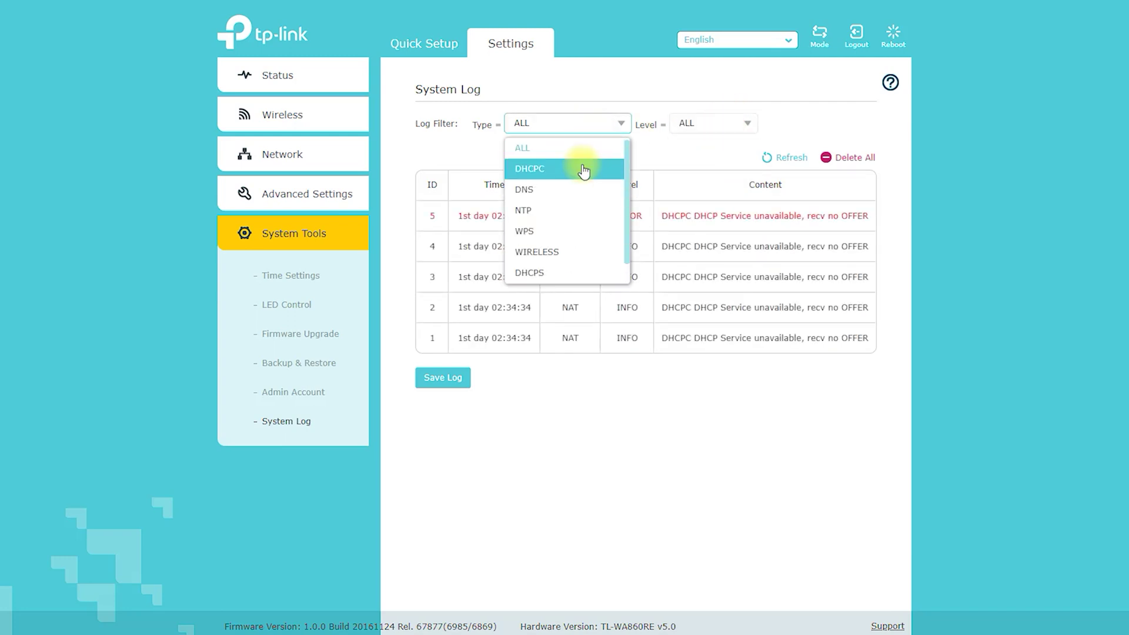
left_click(569, 250)
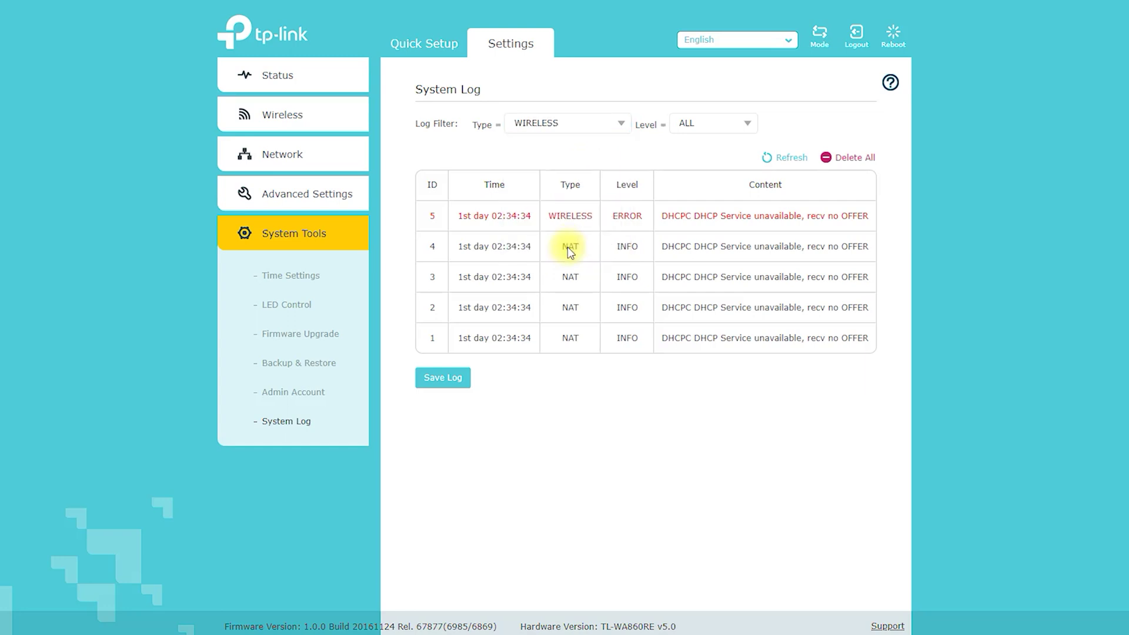
left_click(594, 122)
left_click(577, 201)
left_click(588, 123)
left_click(585, 148)
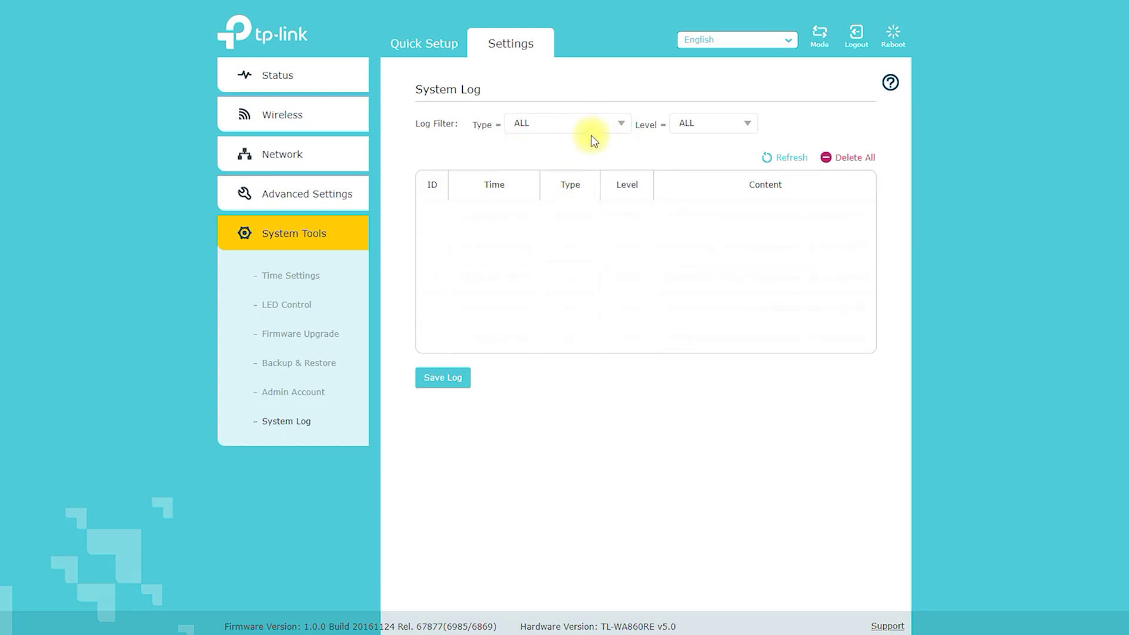
left_click(584, 124)
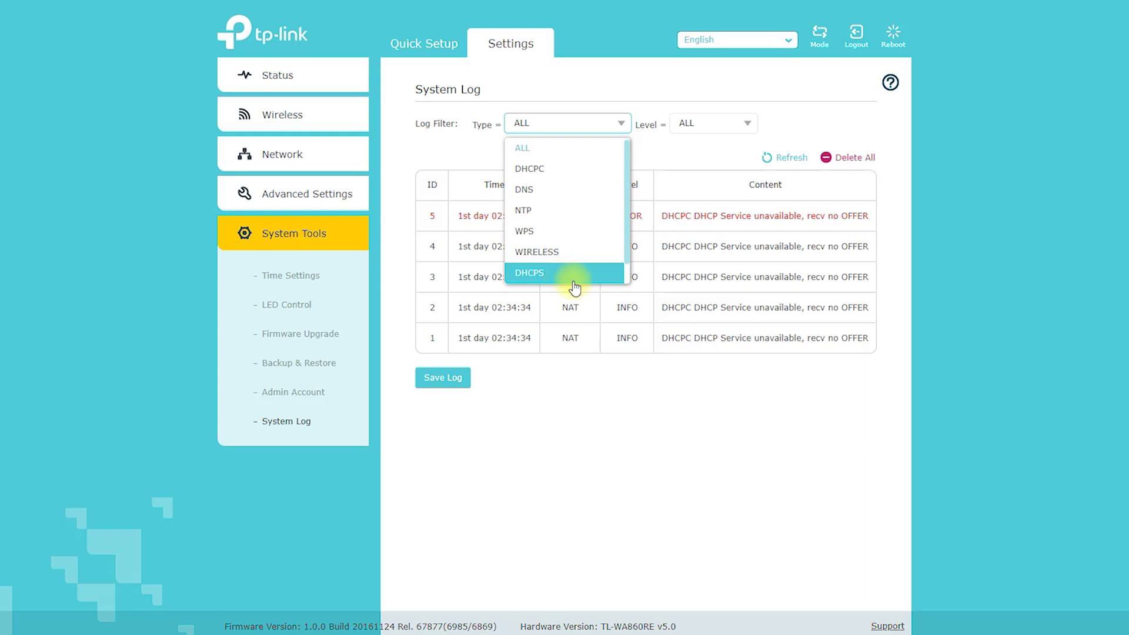
left_click(1115, 54)
left_click(810, 46)
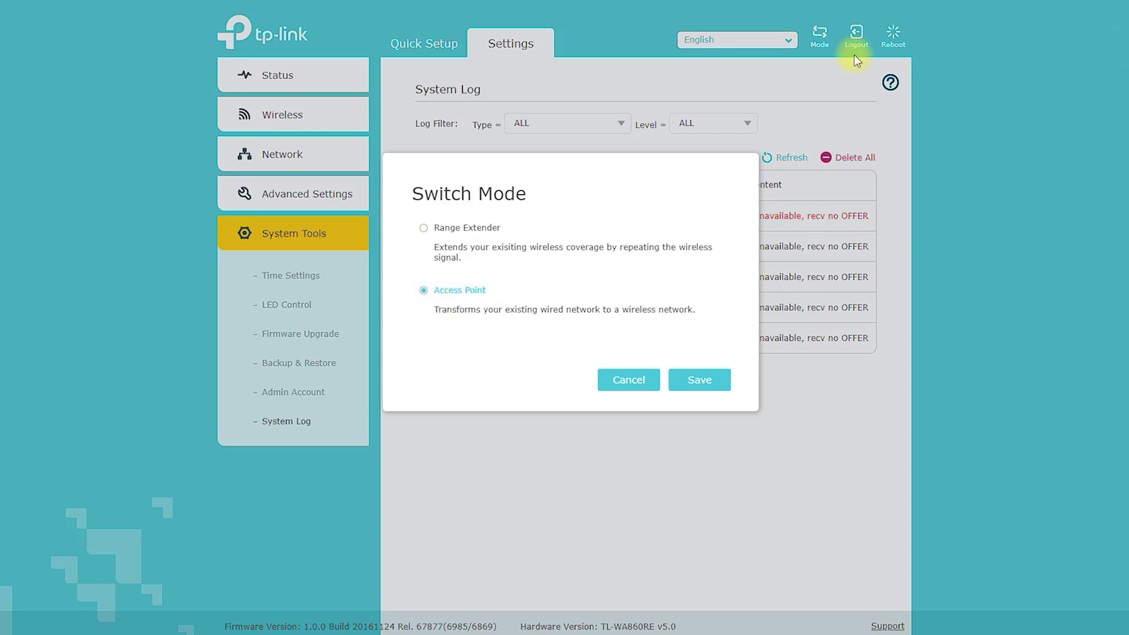
- Select Range Extender in place of Access Point in the Switch Mode dialog
left_click(459, 227)
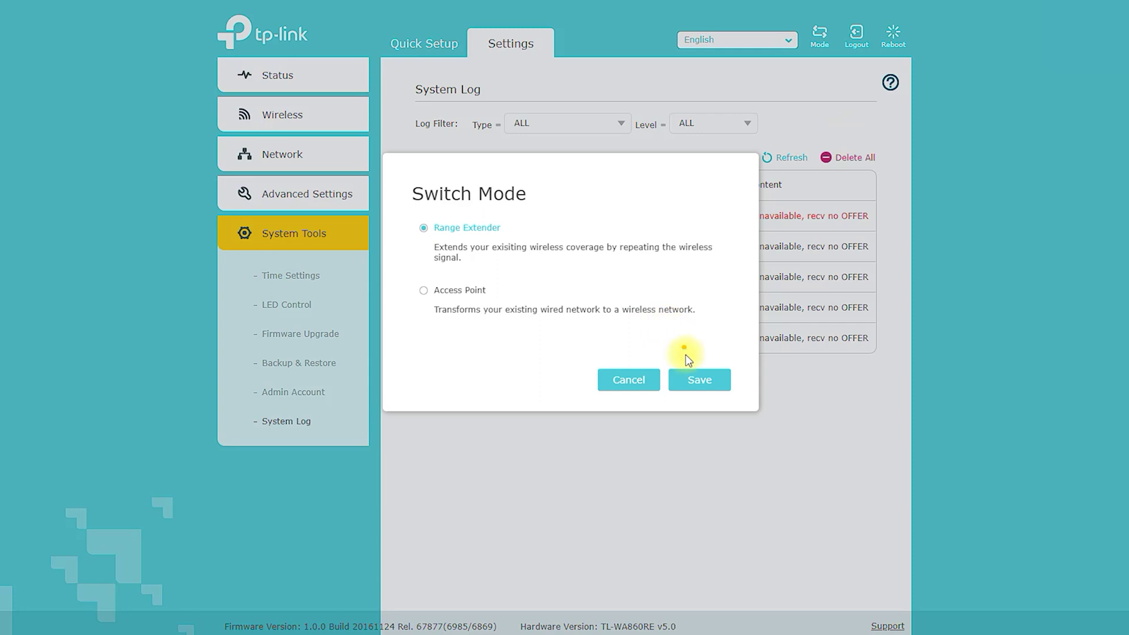
left_click_drag(513, 228, 668, 333)
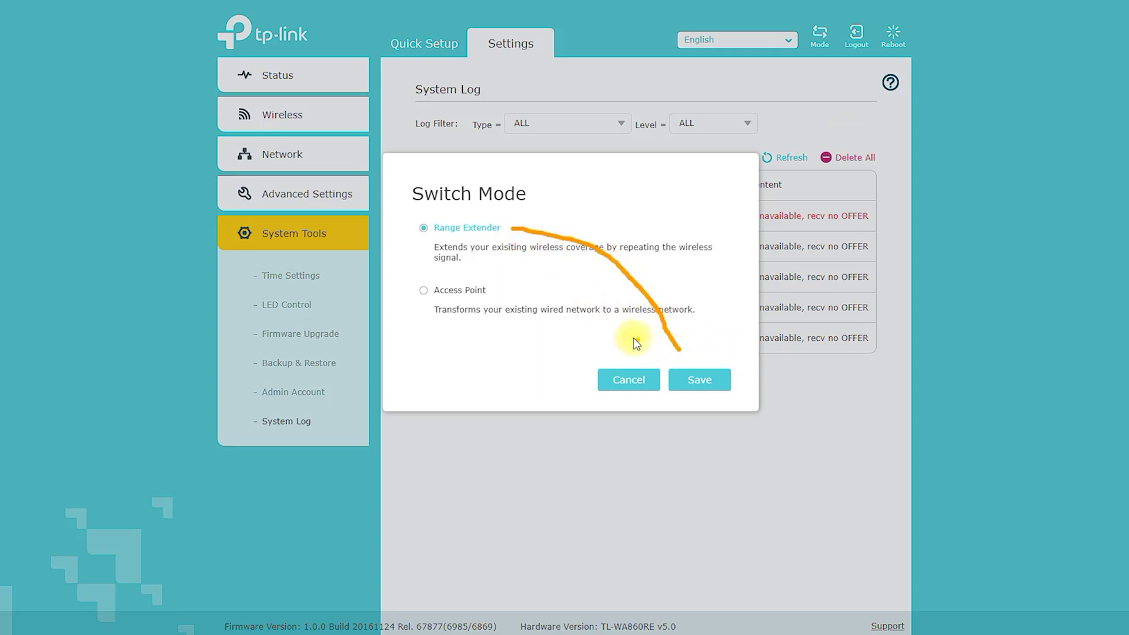